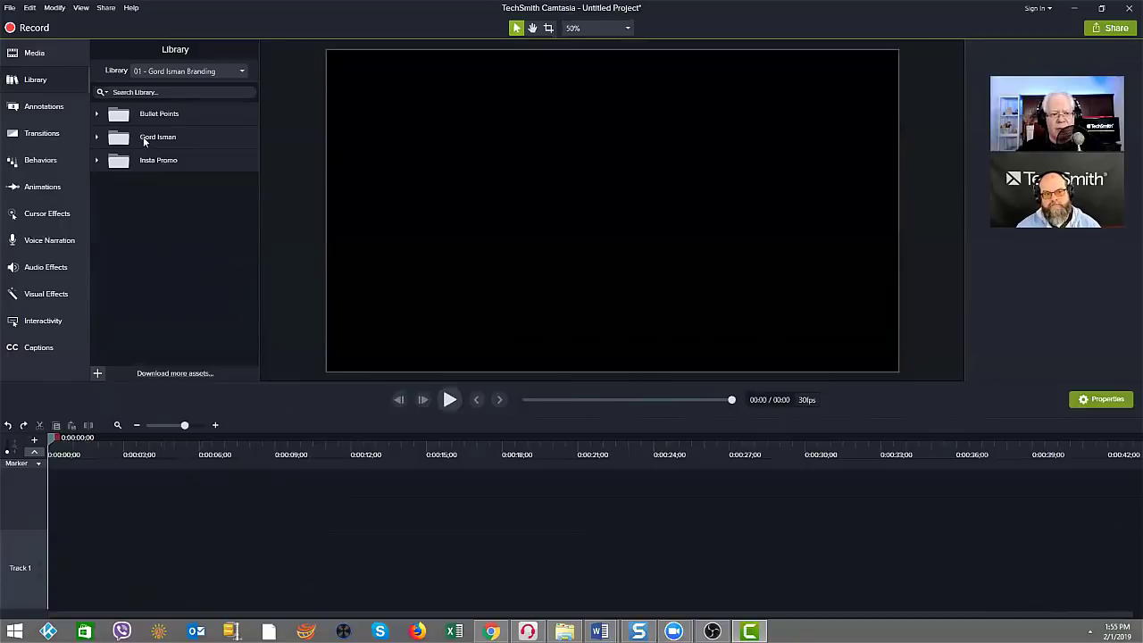
Step: Expand the presenter's library folder, collapse YouTube Intro Bumpers, and expand the YouTube End Screen folder
left_click(96, 138)
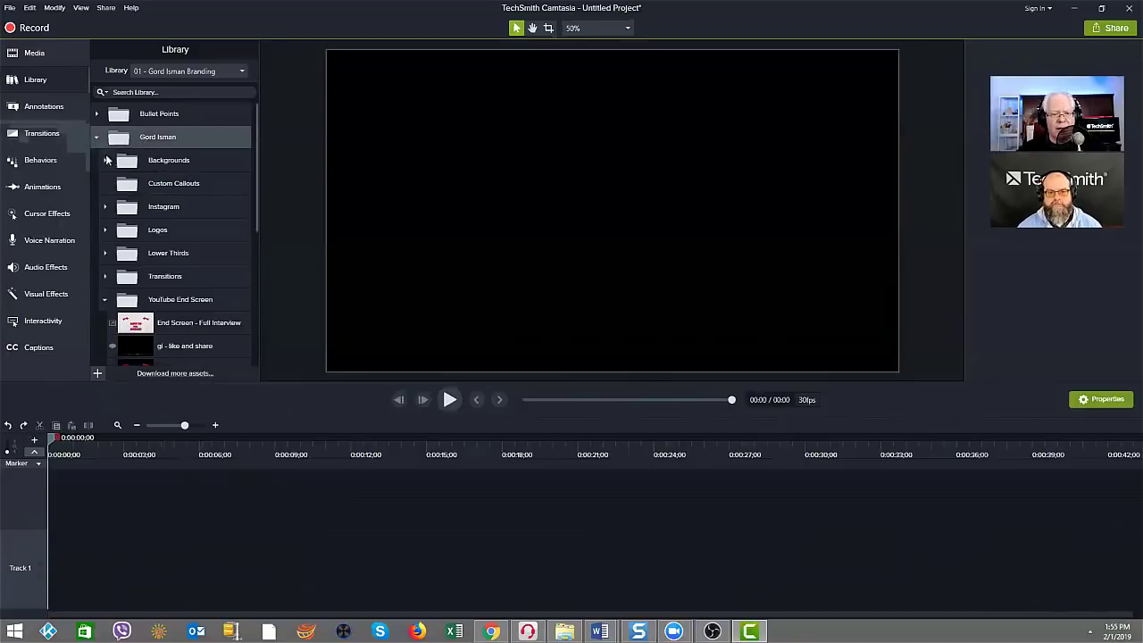
left_click(105, 302)
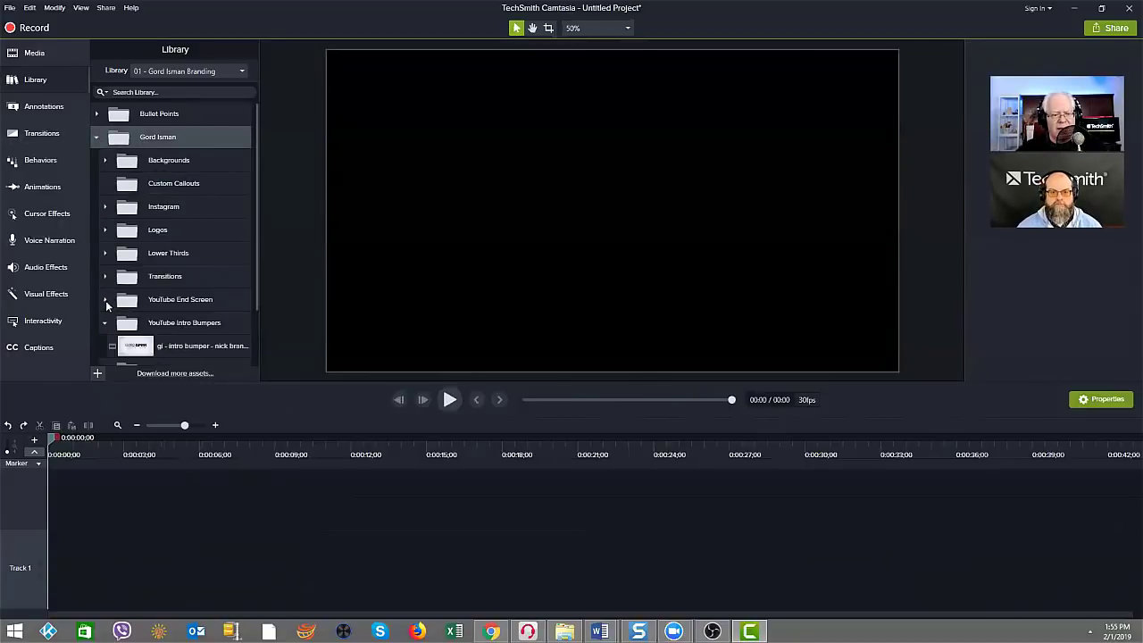
scroll(165, 299, "down", 2)
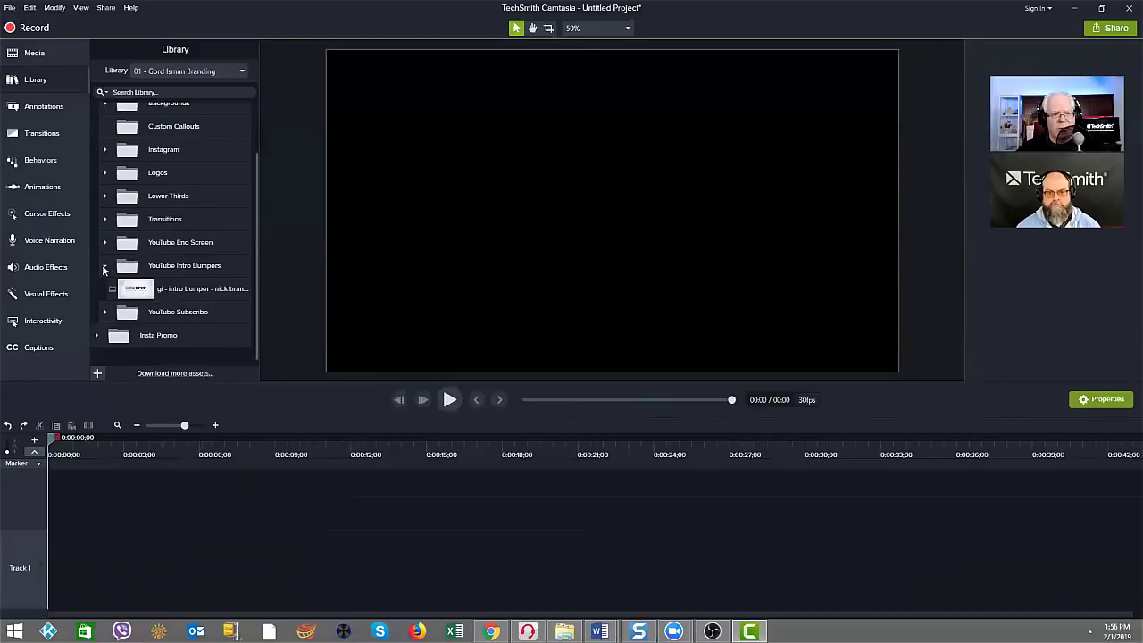
left_click(105, 267)
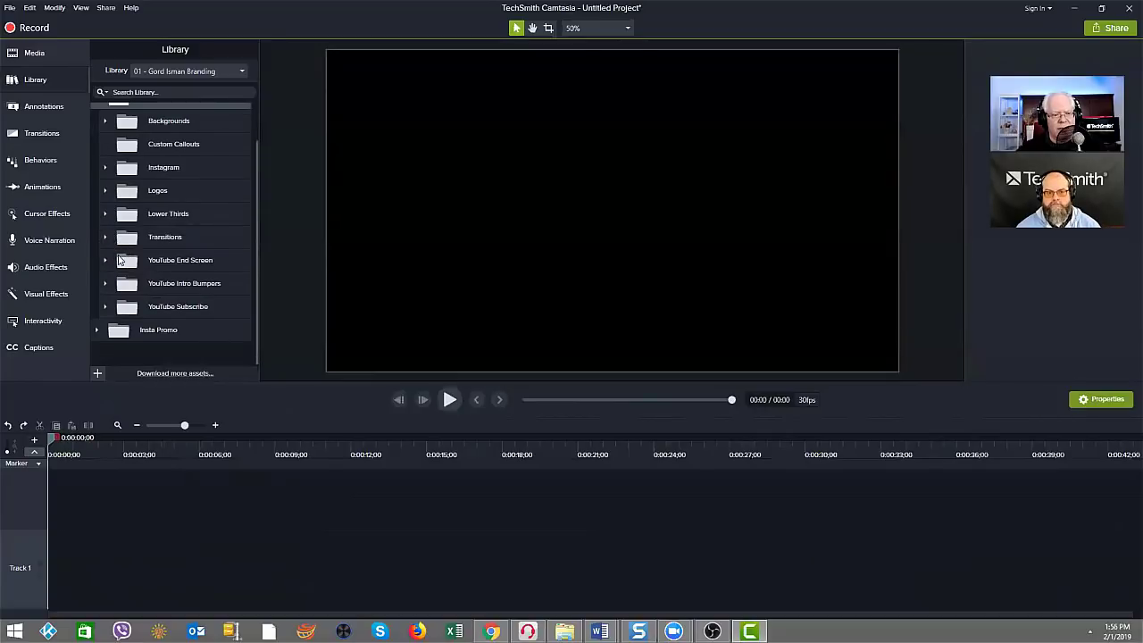
left_click(116, 261)
scroll(181, 302, "down", 1)
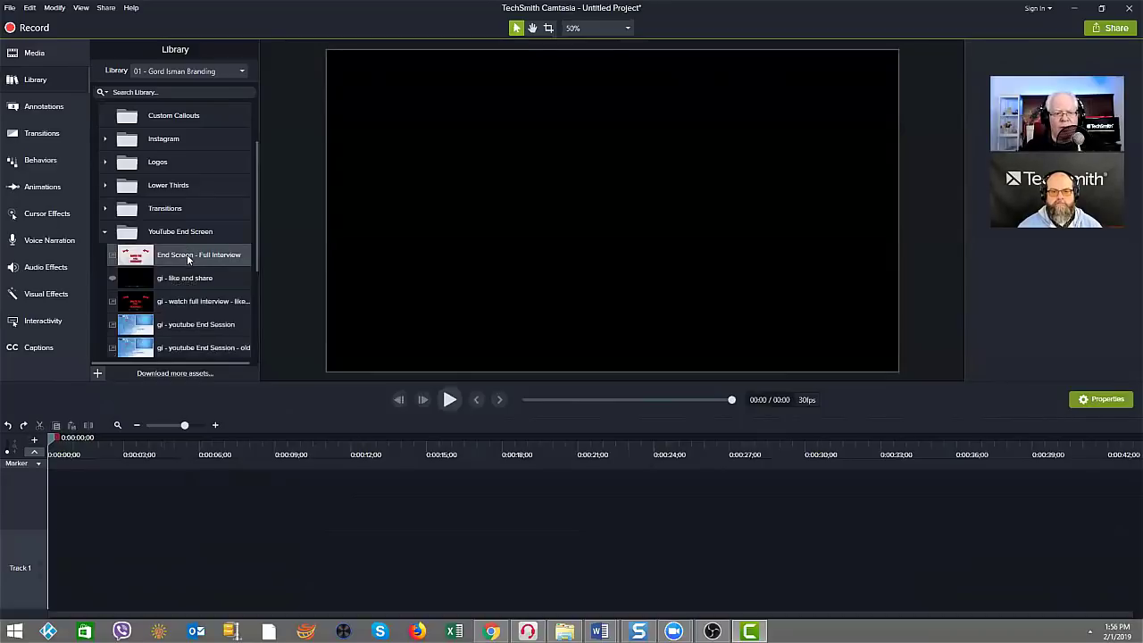
Step: Add the End Screen - Full Interview group to Track 1 at the playhead
right_click(190, 256)
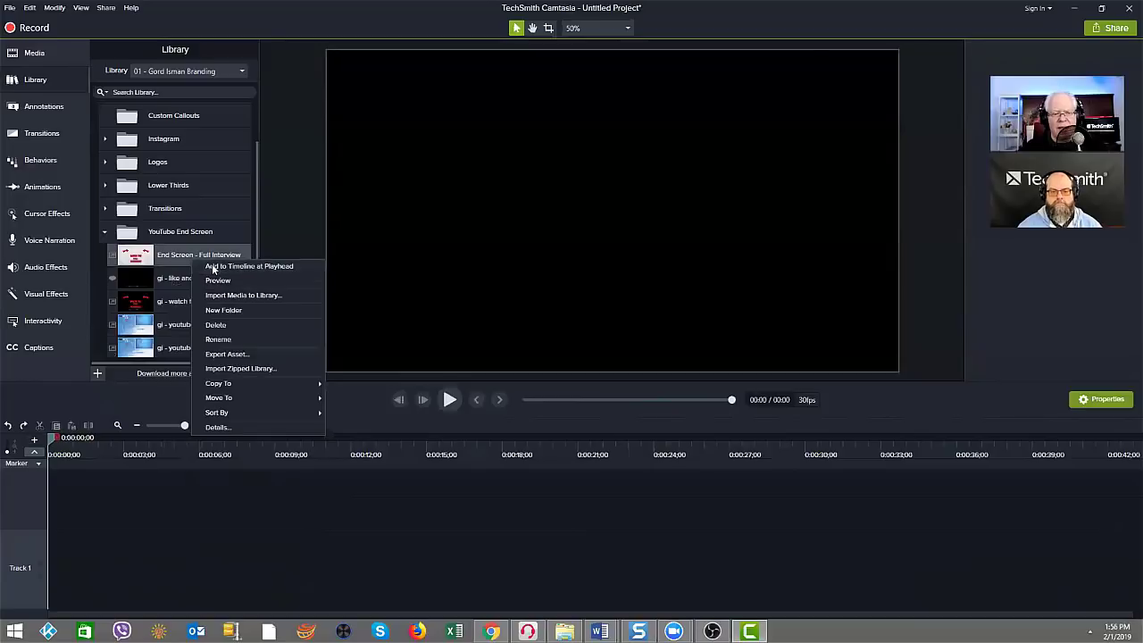
left_click(213, 266)
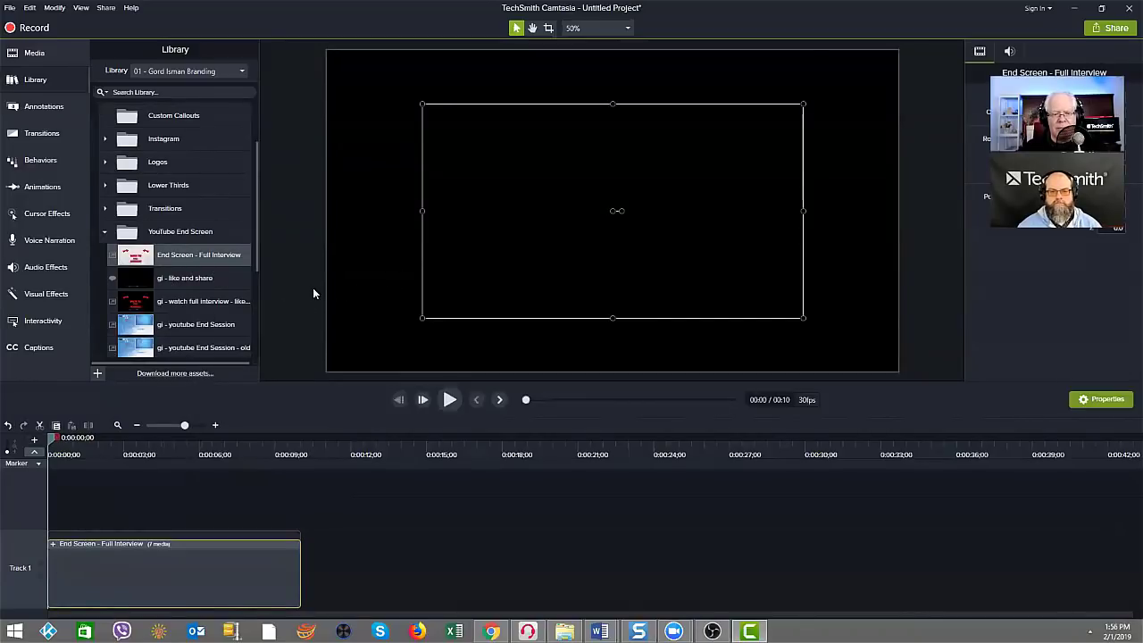
left_click(306, 288)
scroll(306, 288, "down", 3)
right_click(223, 259)
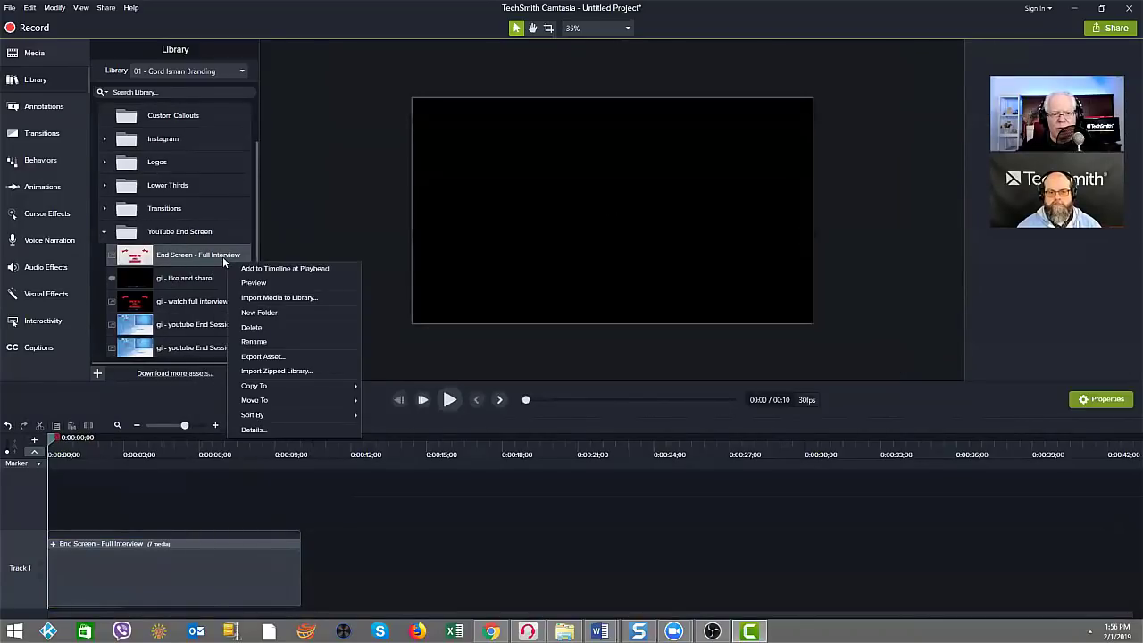
left_click(417, 287)
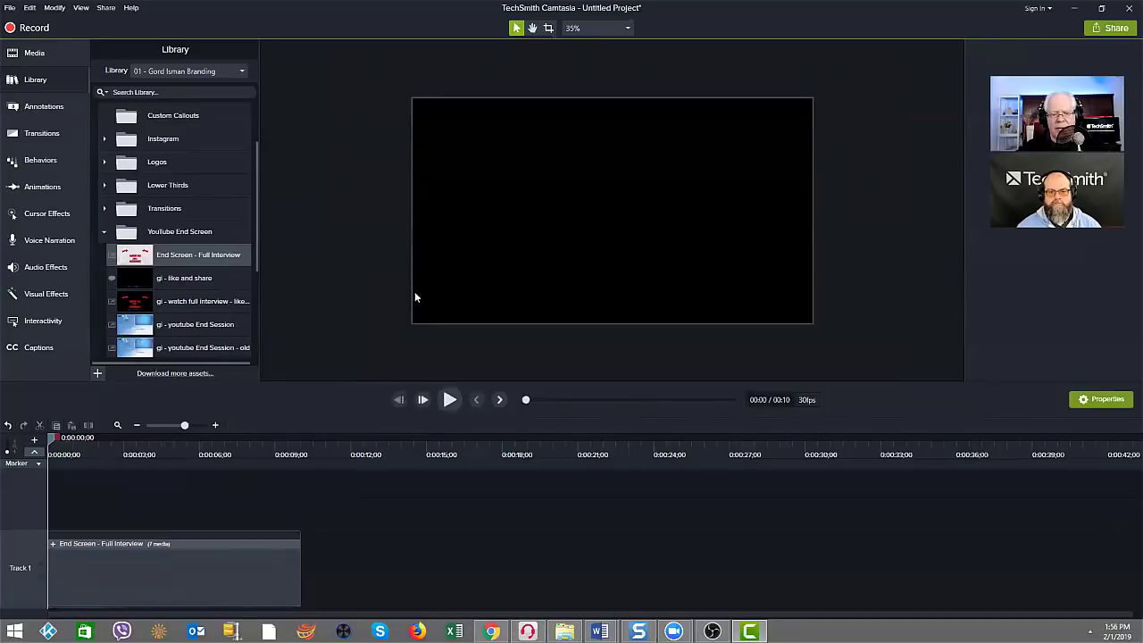
left_click(196, 451)
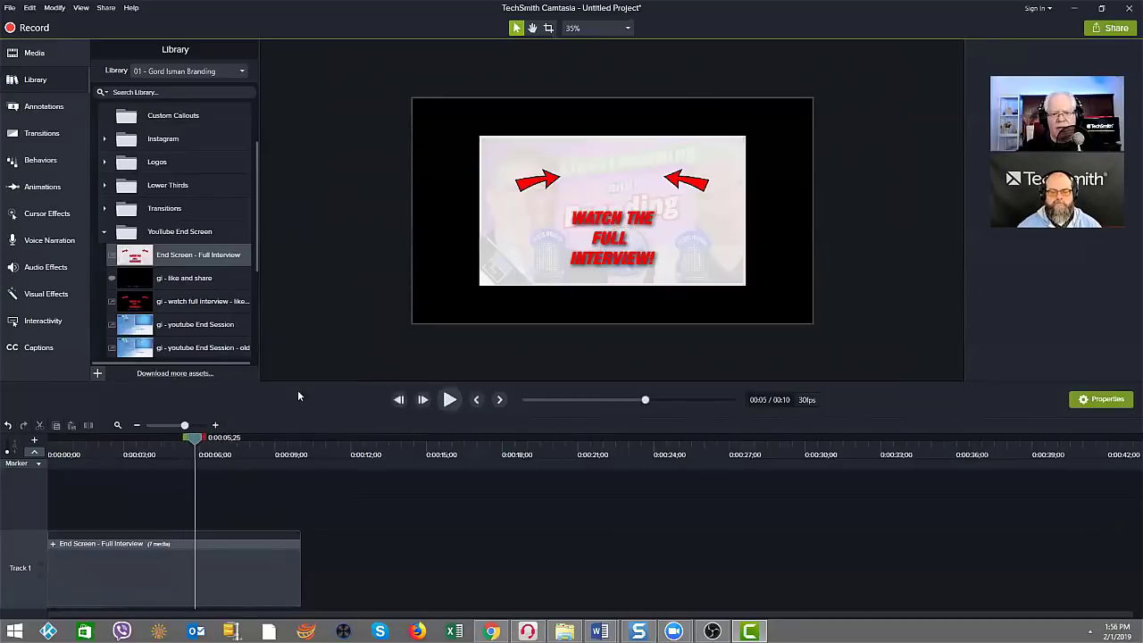
Step: Enlarge the end-screen media on the canvas by dragging its corner handles outward
left_click(492, 268)
left_click_drag(364, 289, 352, 317)
left_click_drag(859, 135, 885, 98)
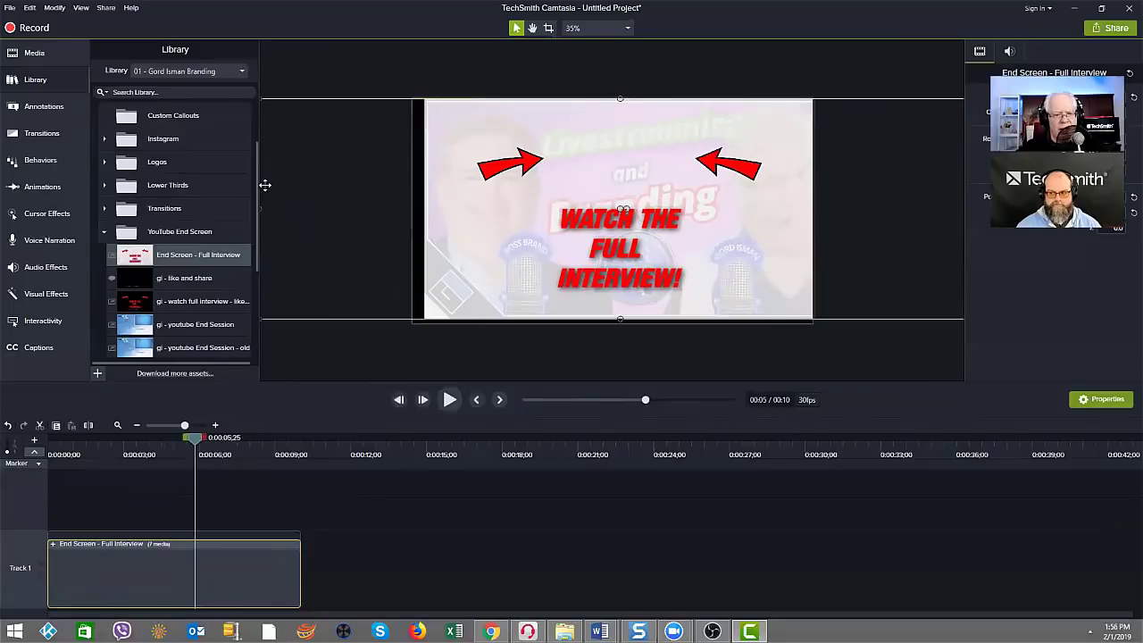
scroll(319, 312, "down", 1)
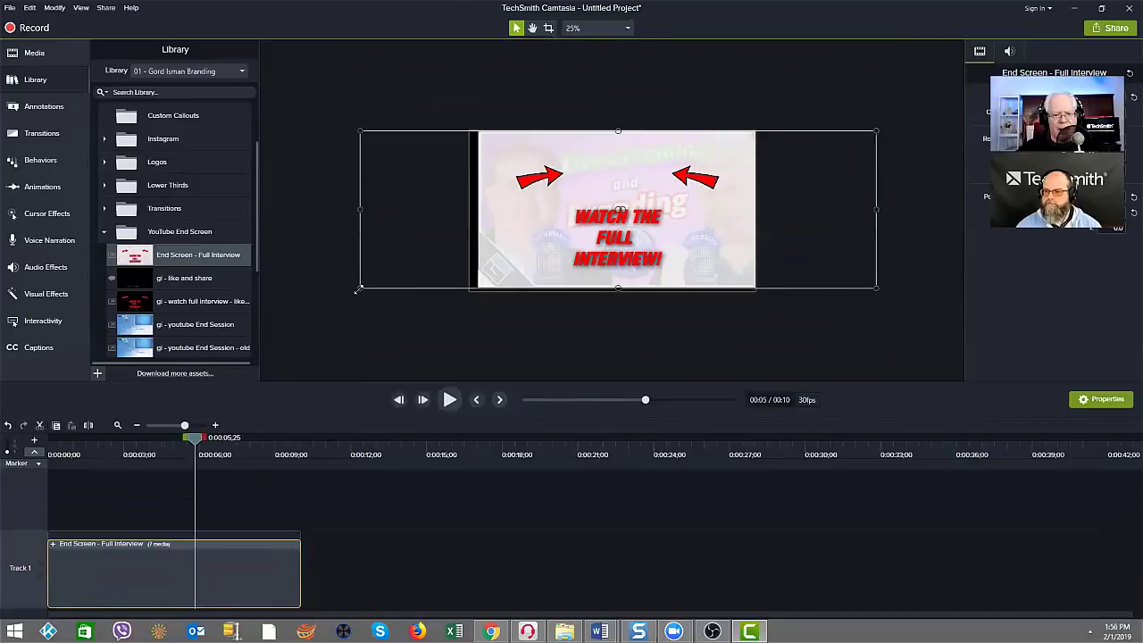
left_click_drag(357, 290, 350, 292)
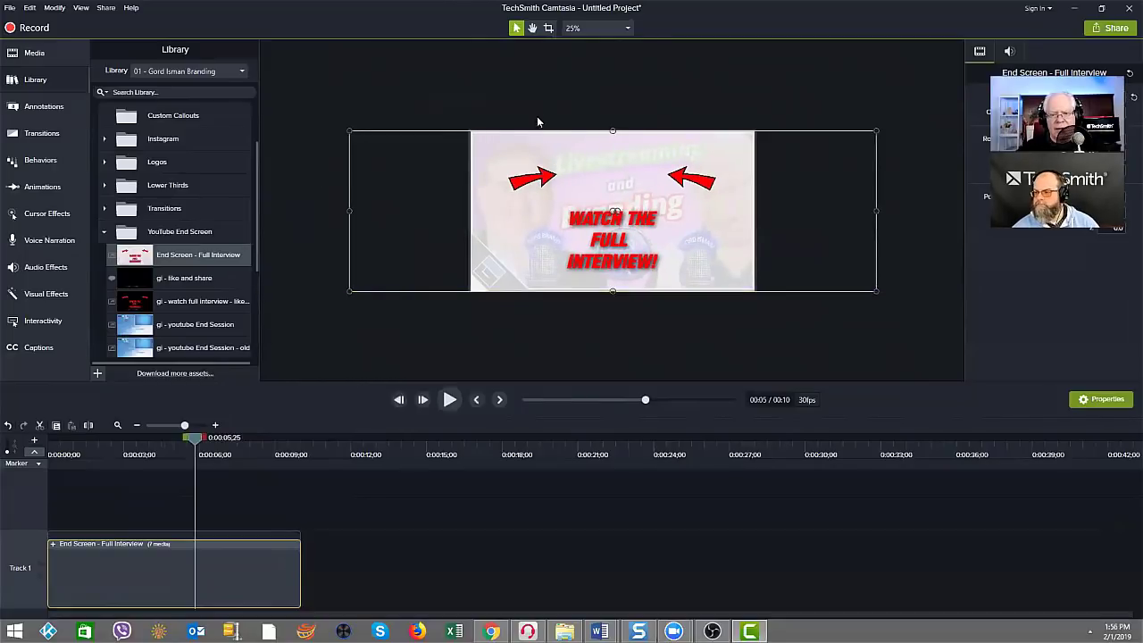
mouse_move(194, 438)
left_mouse_down()
mouse_move(50, 443)
mouse_move(209, 438)
left_mouse_up()
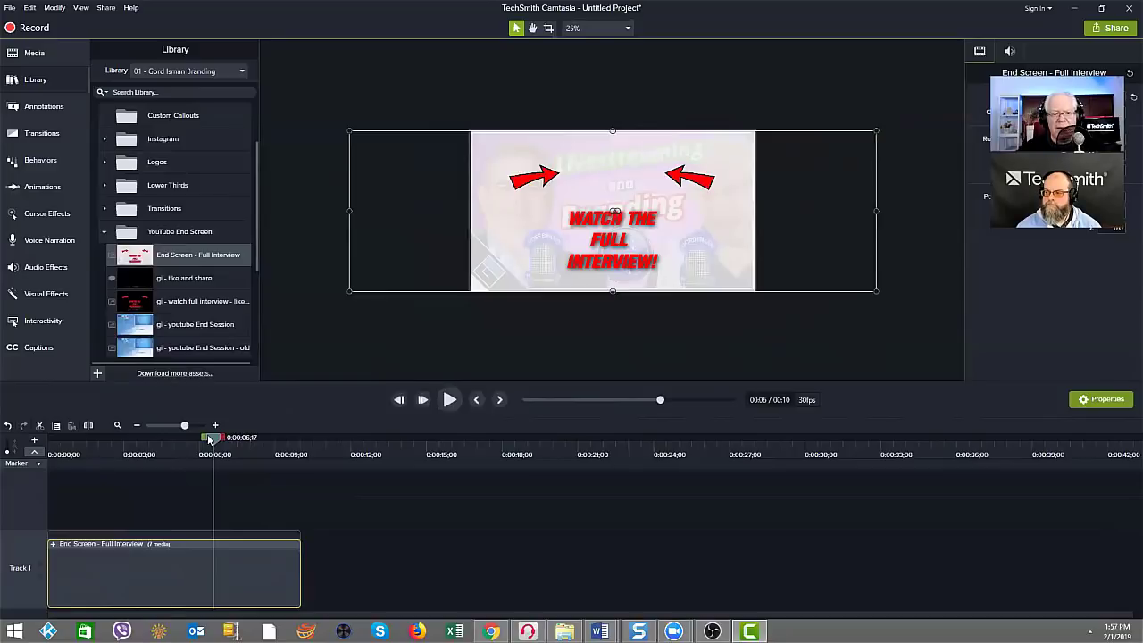
Step: Expand the end-screen group to show its thumbnail video, Shape and Arrow-Red-Curved-2 tracks, then scrub
left_click(294, 301)
scroll(295, 300, "up", 2)
scroll(295, 300, "down", 1)
scroll(294, 303, "up", 1)
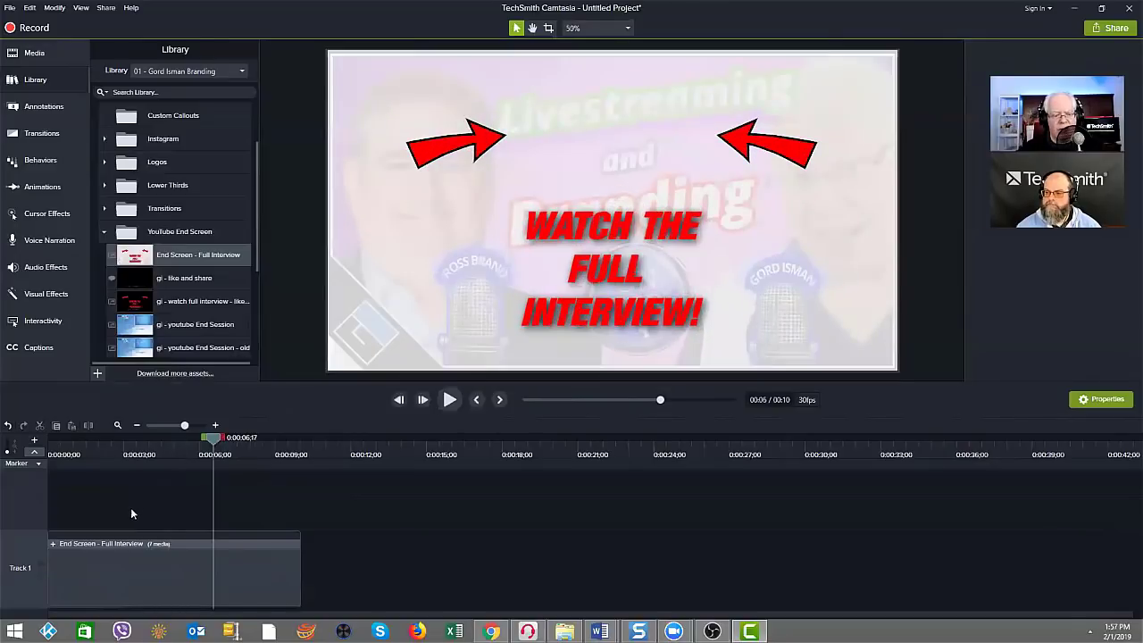
left_click(50, 542)
left_click(96, 564)
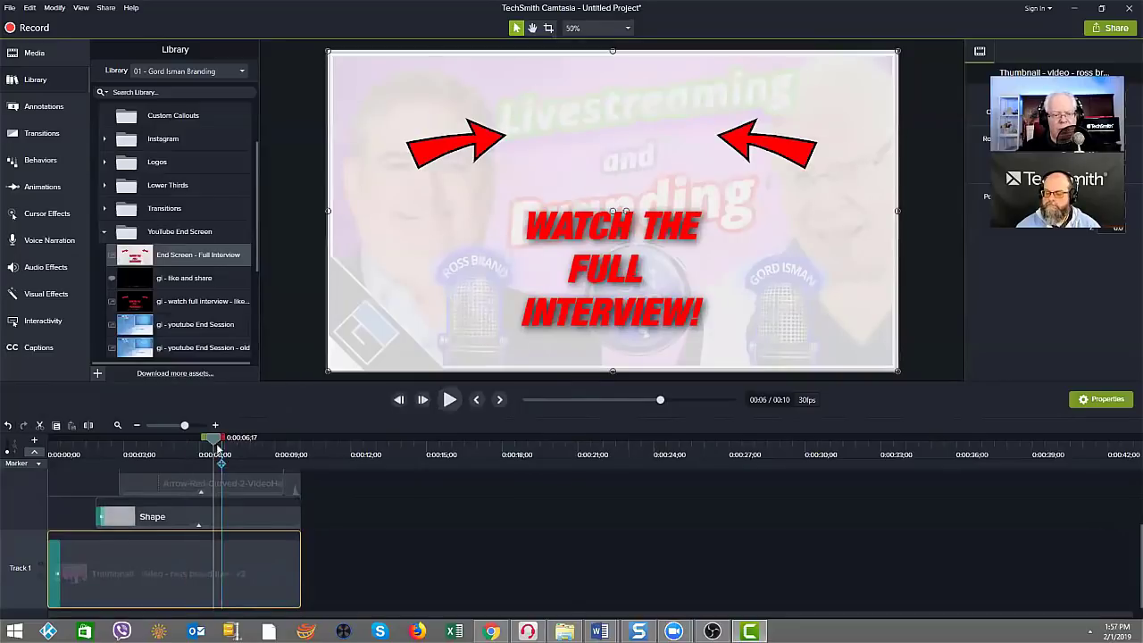
left_click_drag(210, 438, 318, 445)
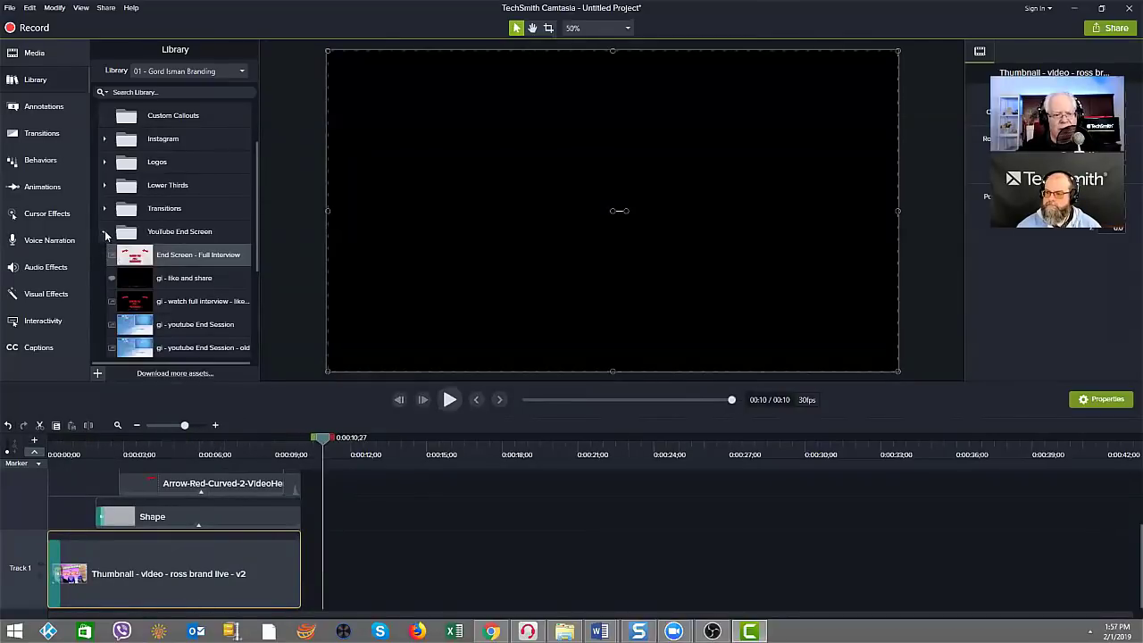
Step: Add the gi - youtube End Session group at the playhead and scrub to preview it
left_click(138, 329)
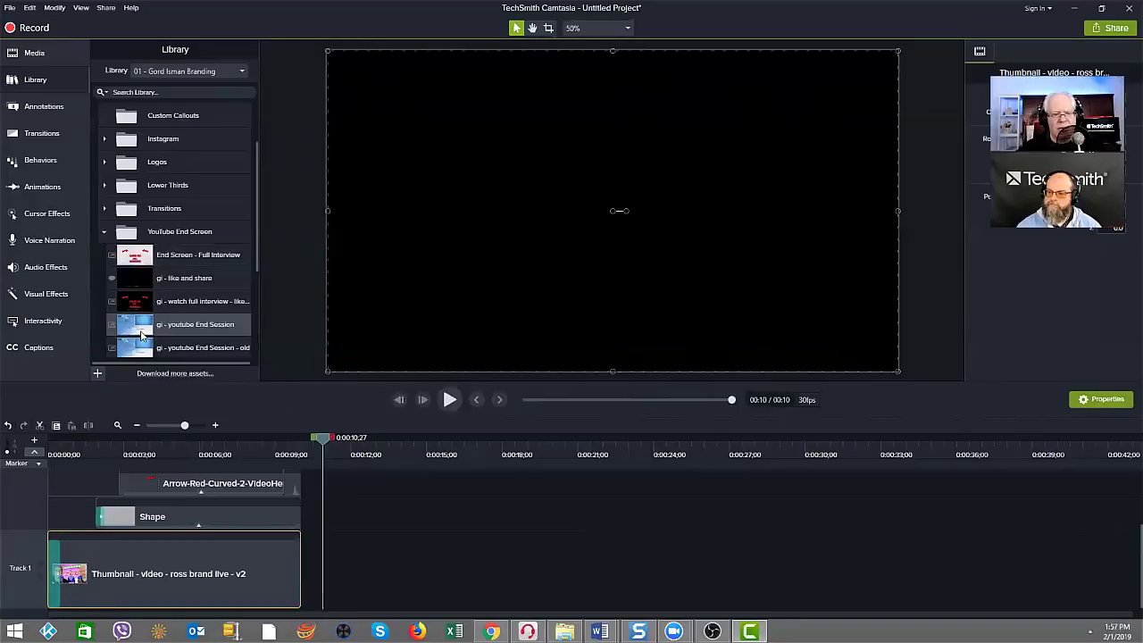
left_click(137, 348)
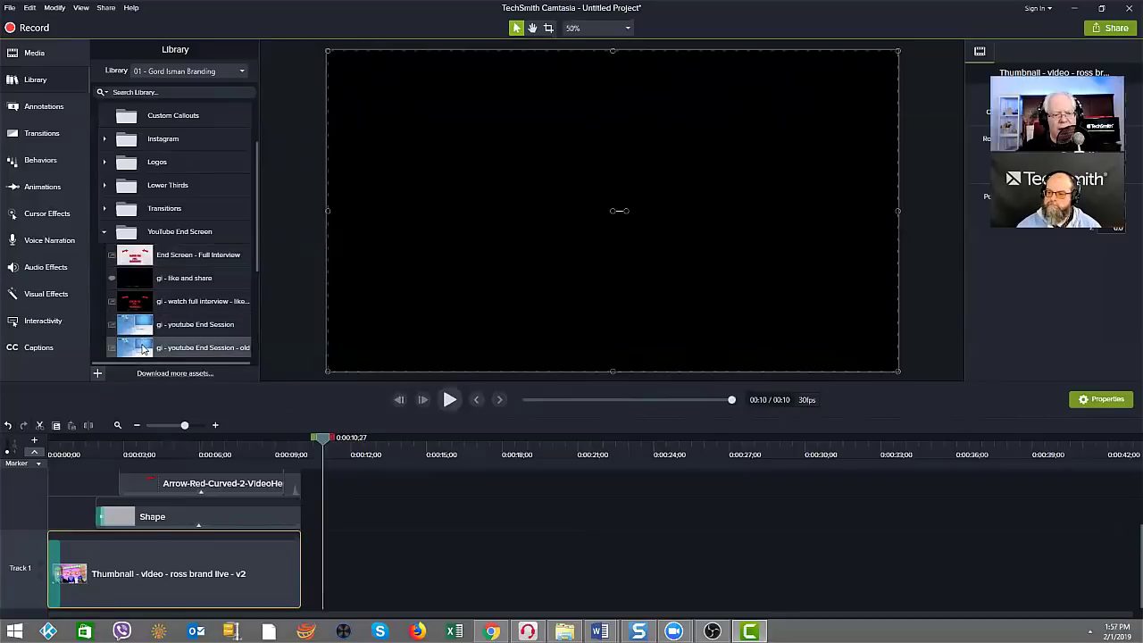
left_click(152, 327)
right_click(153, 329)
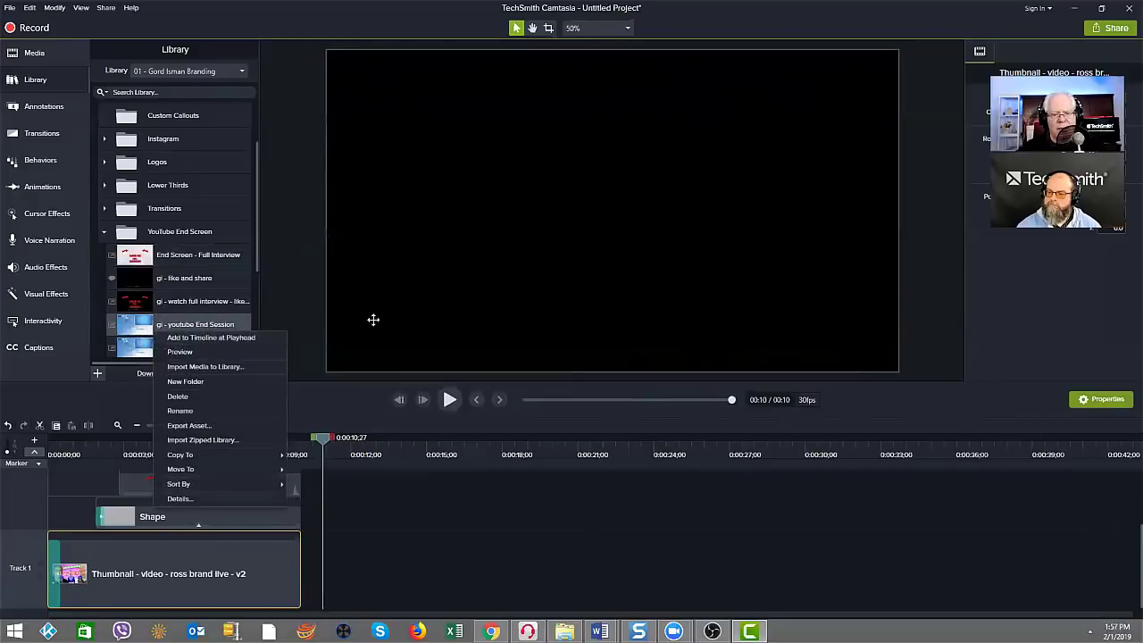
left_click(211, 337)
left_click_drag(327, 438, 532, 442)
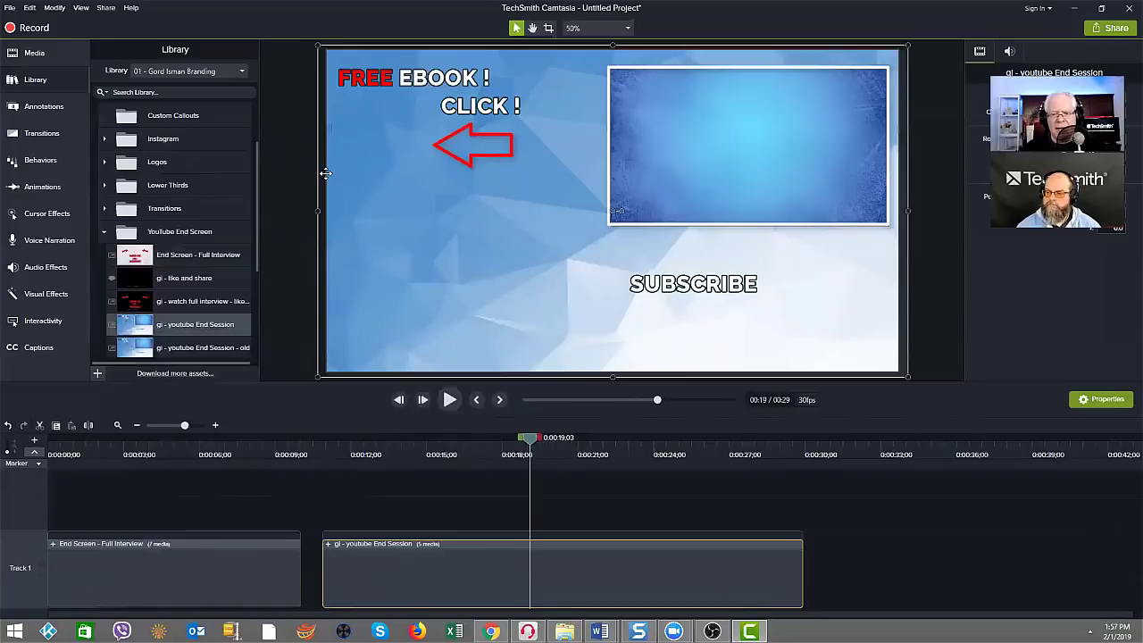
mouse_move(530, 446)
left_mouse_down()
mouse_move(337, 438)
mouse_move(372, 419)
mouse_move(426, 435)
mouse_move(780, 440)
left_mouse_up()
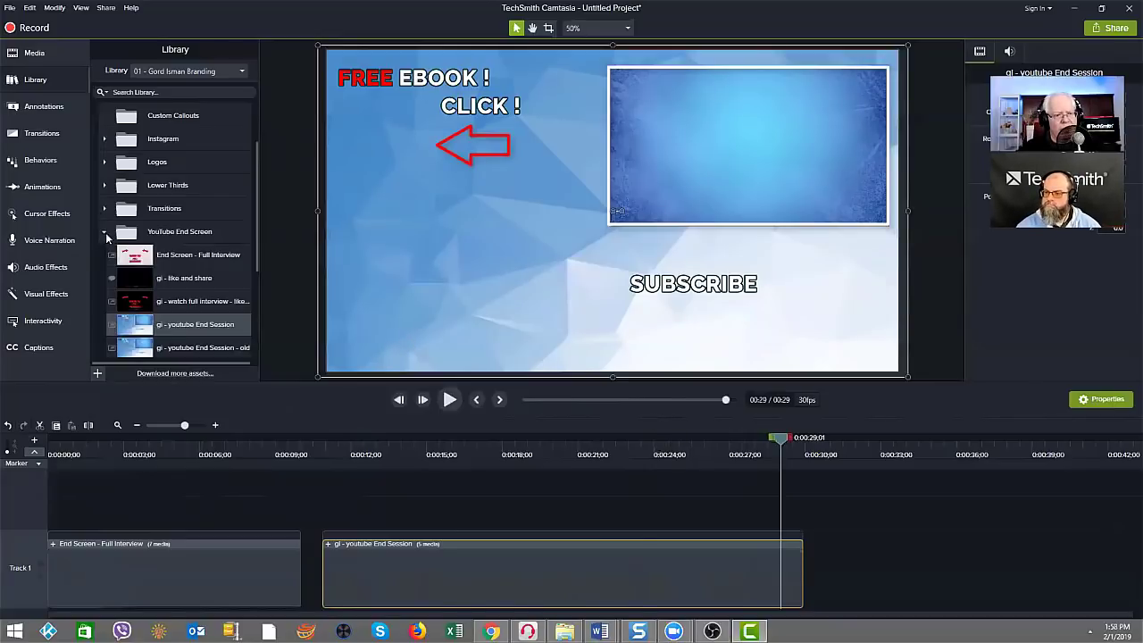
Step: Open the Lower Thirds folder and add gi - lower third - V1 after the End Session clip
left_click(103, 232)
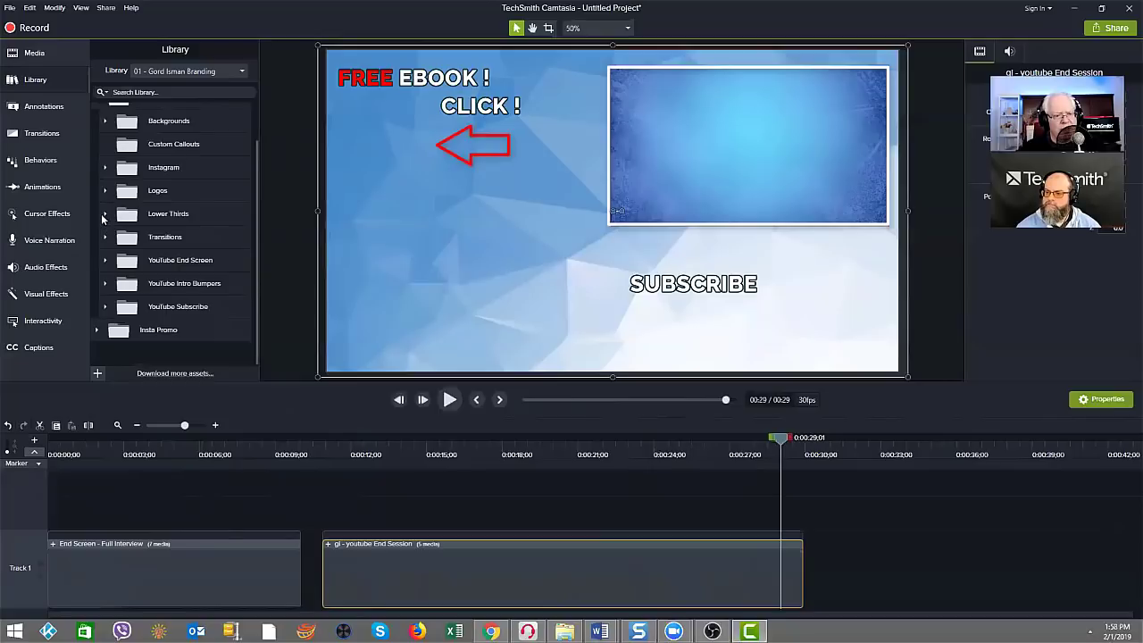
left_click(105, 215)
scroll(224, 303, "down", 3)
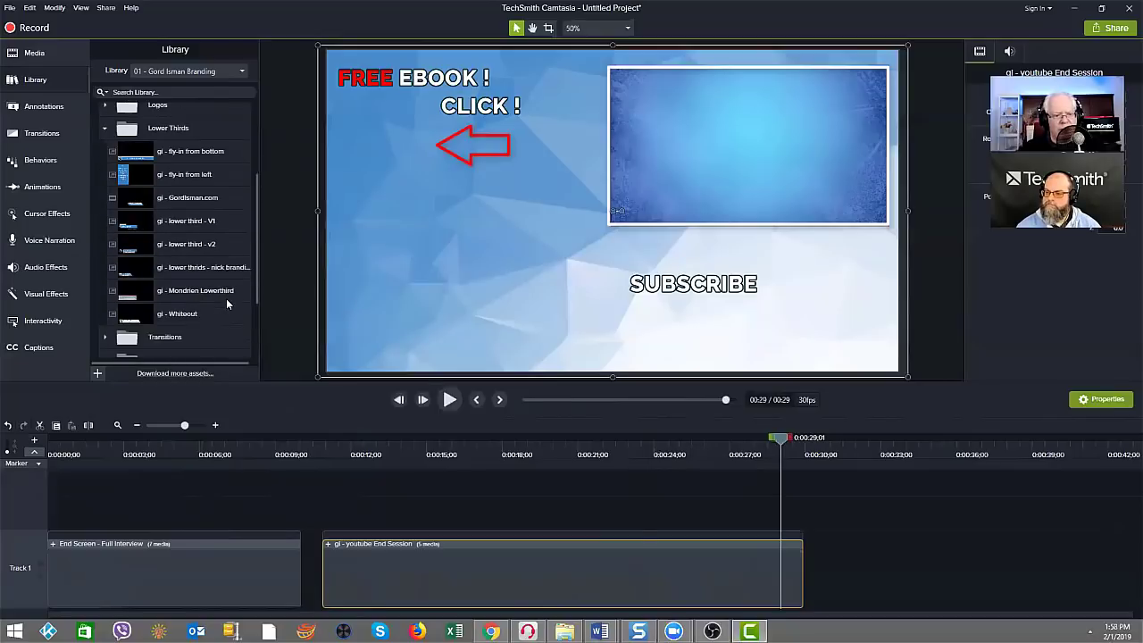
right_click(181, 225)
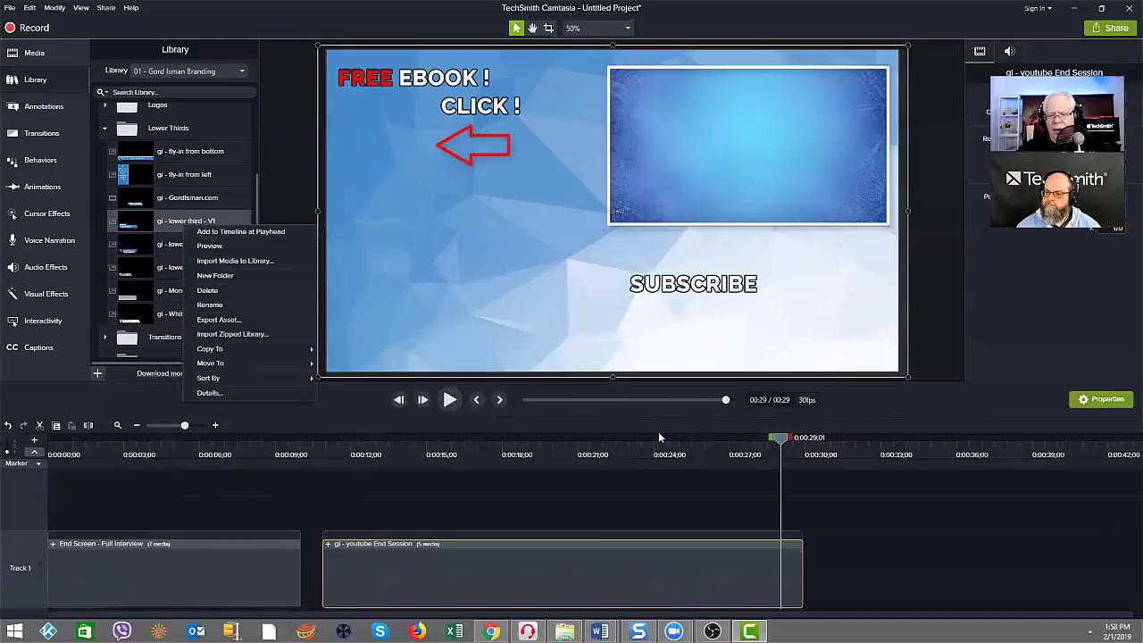
left_click(786, 481)
left_click_drag(781, 438, 818, 438)
right_click(192, 222)
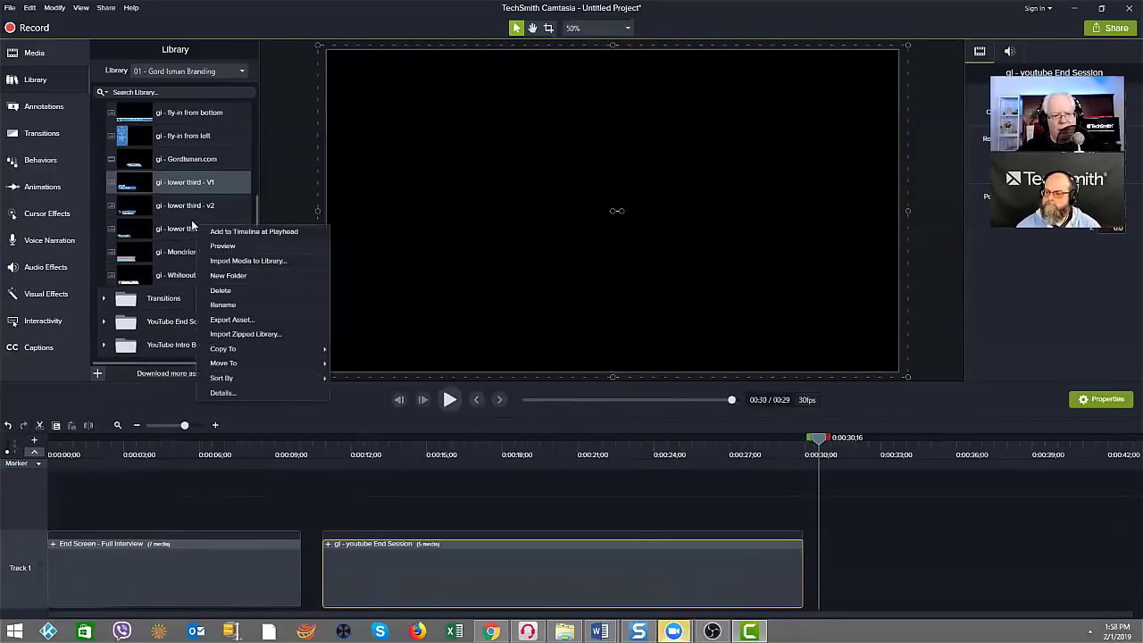
right_click(175, 180)
left_click(200, 187)
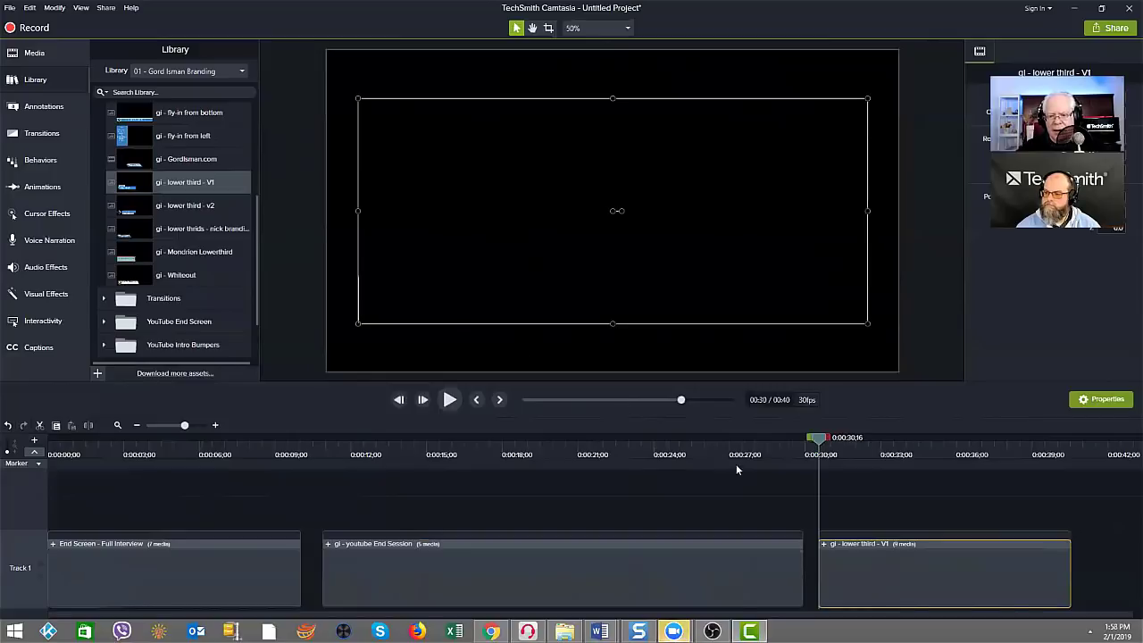
Step: Preview the lower third animation, expand its group tracks, and collapse the Lower Thirds folder
left_click(449, 399)
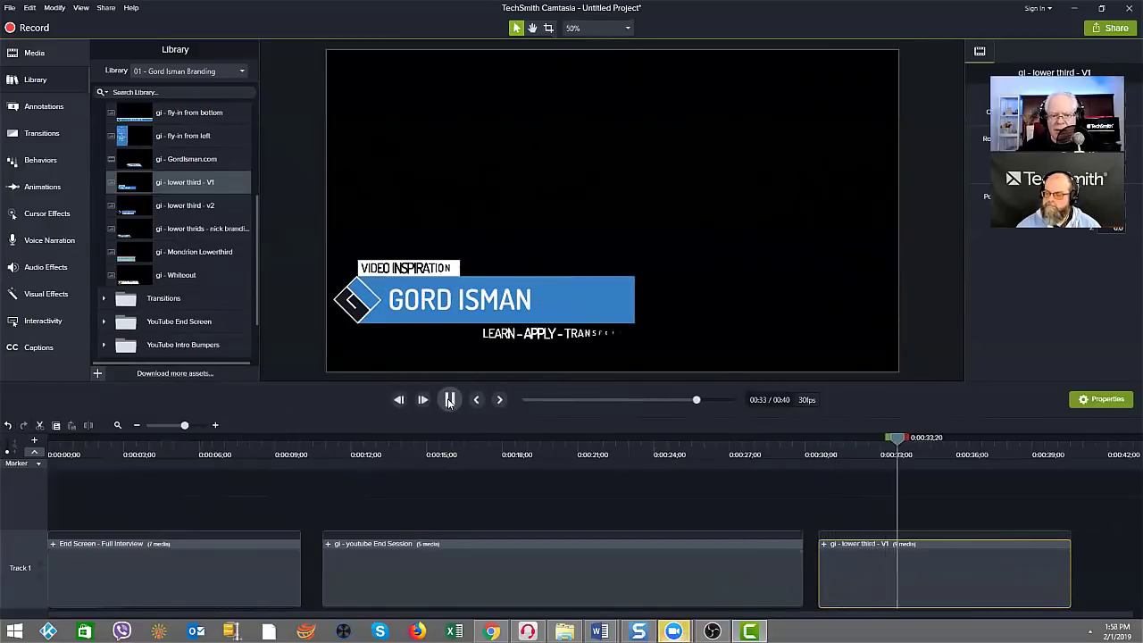
left_click(449, 399)
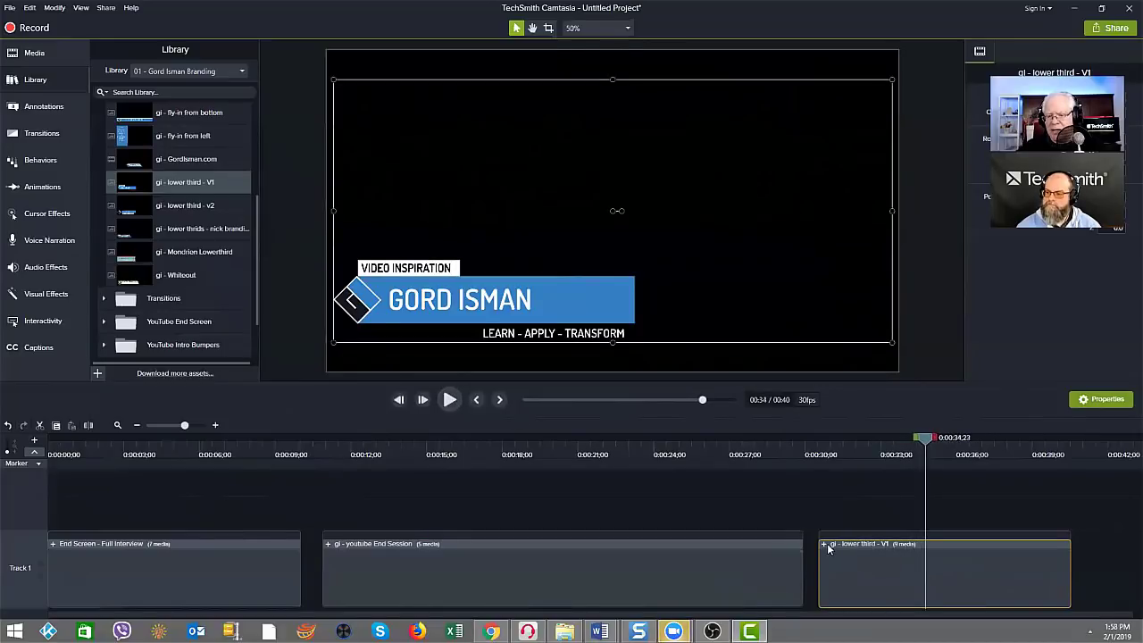
left_click(823, 544)
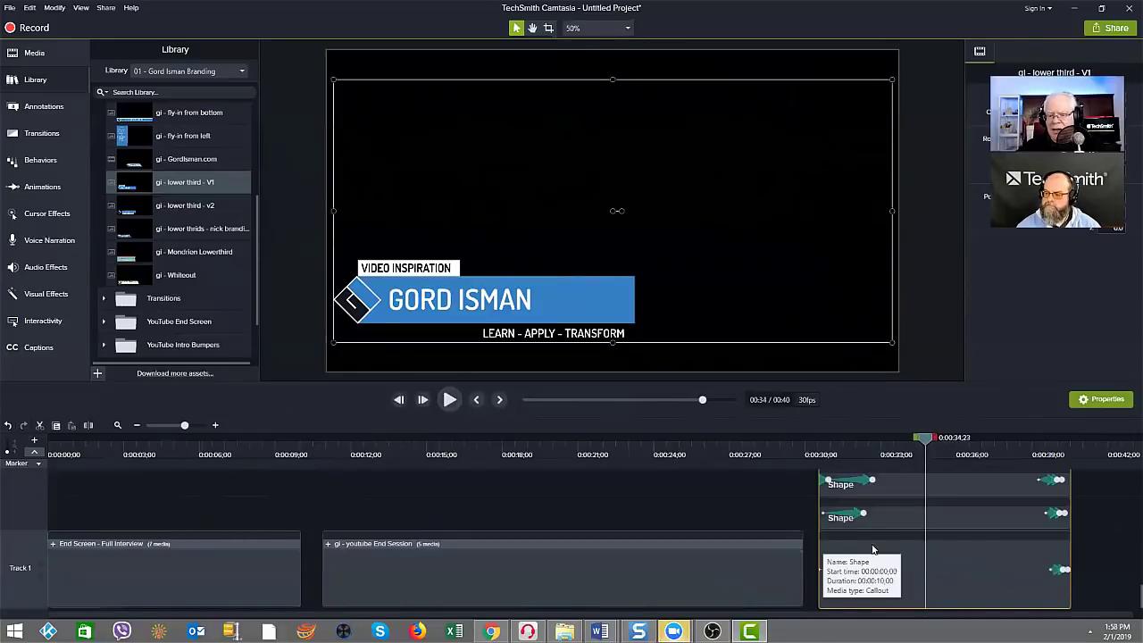
scroll(870, 549, "up", 1)
scroll(875, 526, "up", 2)
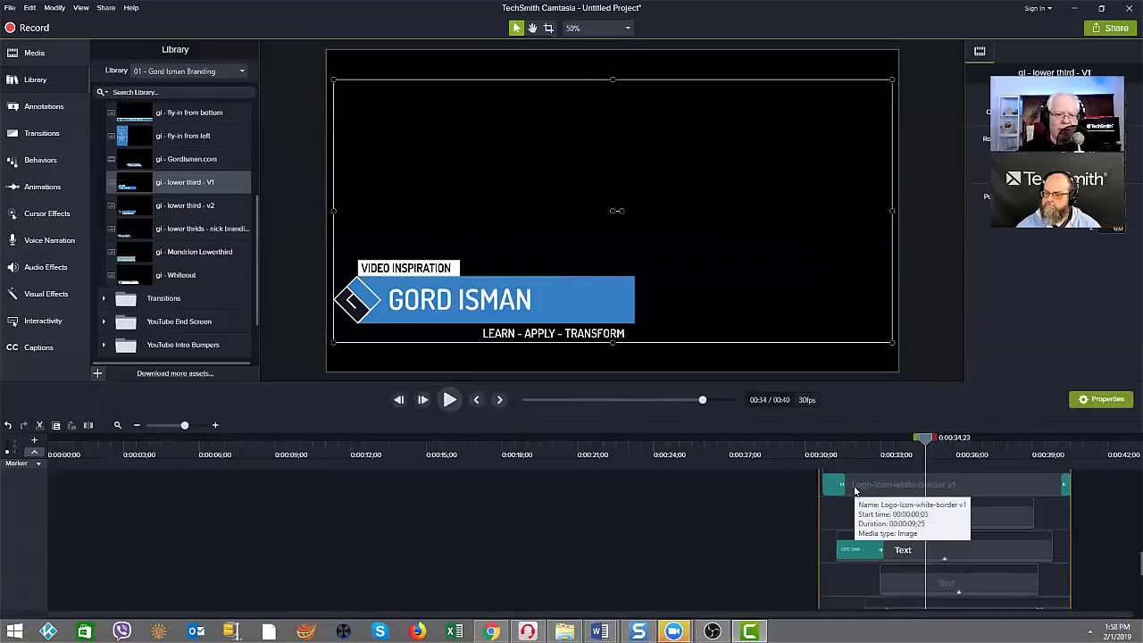
scroll(244, 216, "up", 1)
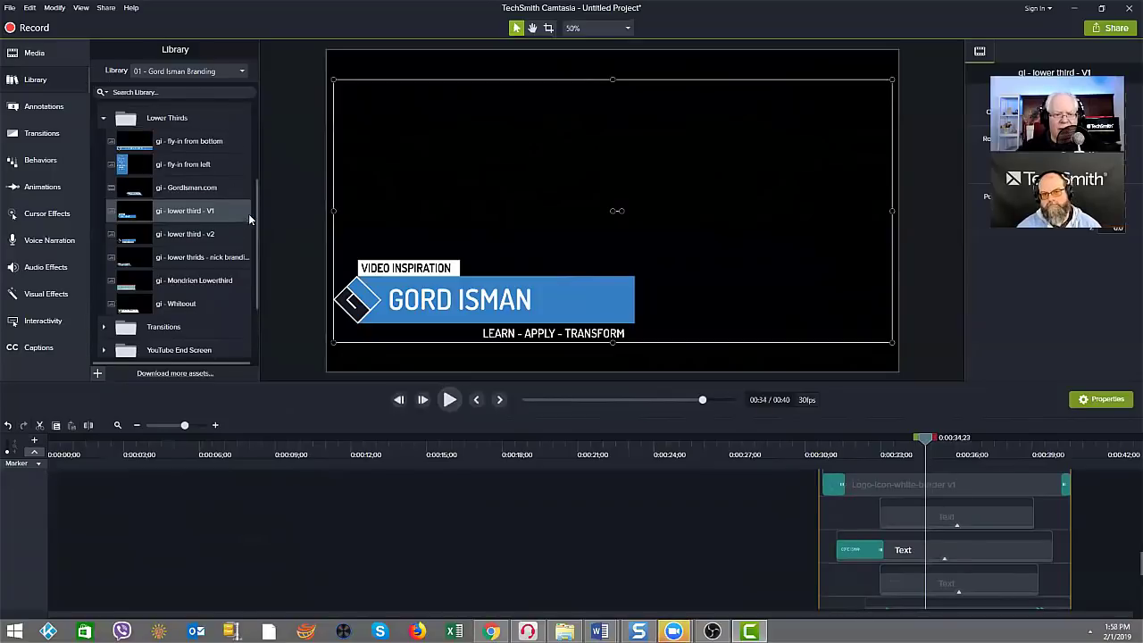
scroll(254, 208, "up", 2)
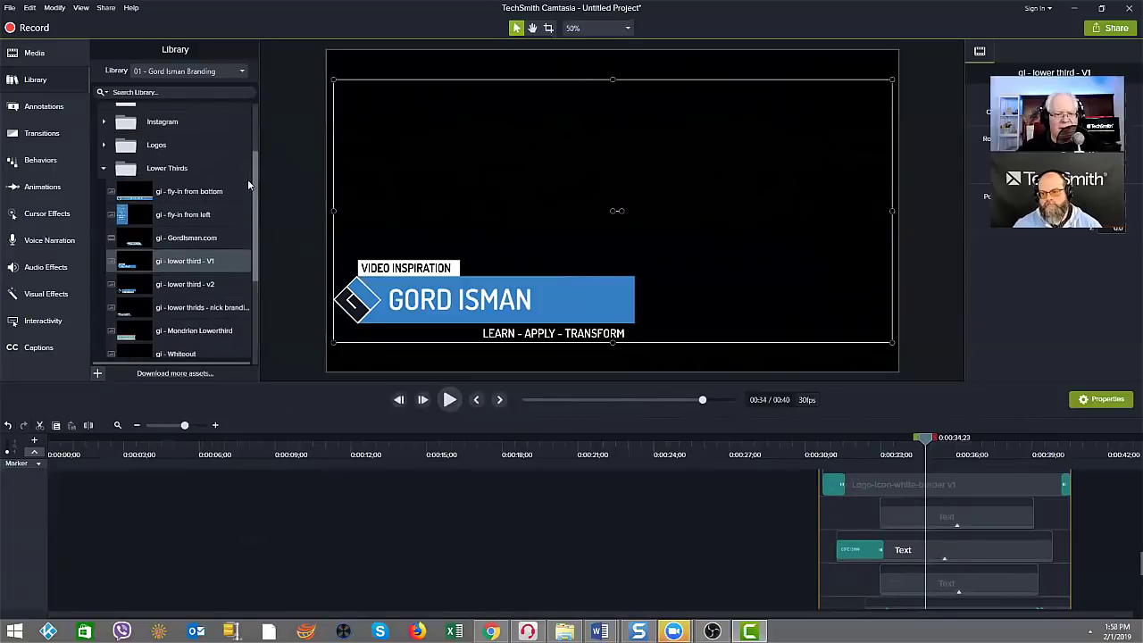
left_click(103, 169)
scroll(147, 210, "up", 2)
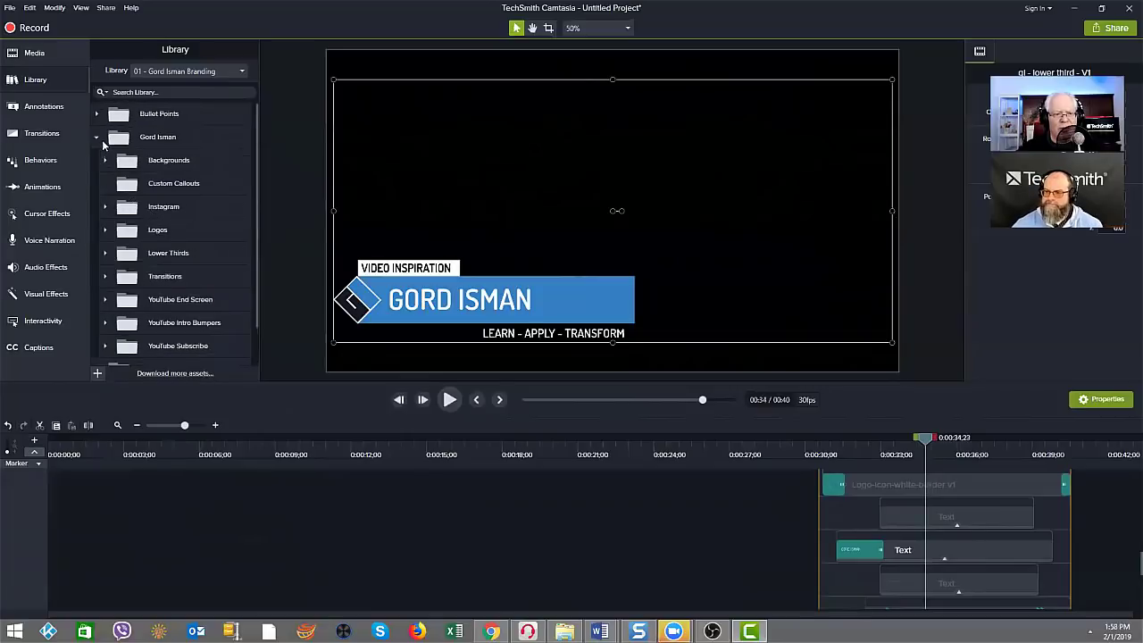
Step: Collapse the presenter's folder and the Insta Promo folder in the Library
left_click(98, 143)
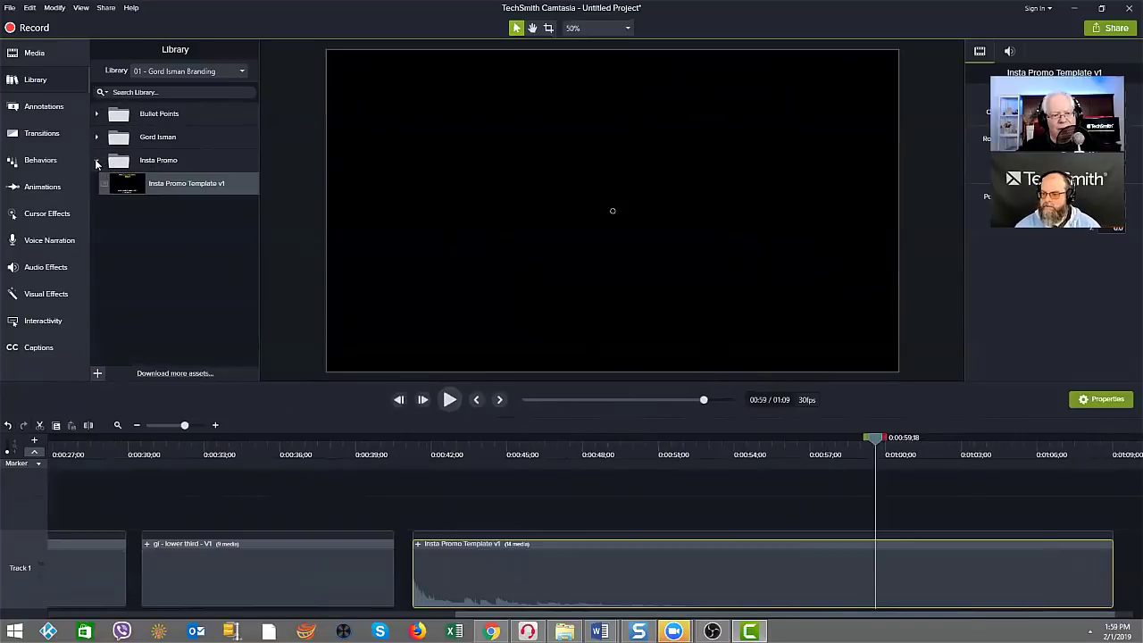
left_click(97, 162)
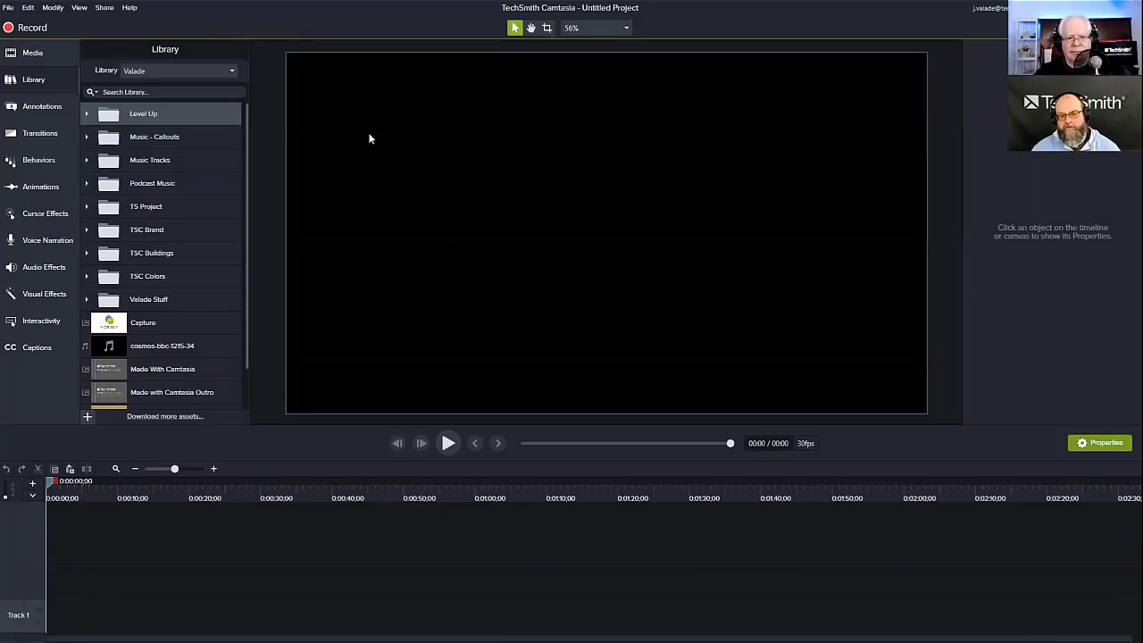
Step: Keep the Valade library selected, expand Level Up, and select LevelUpCamTitleSlide
left_click(232, 71)
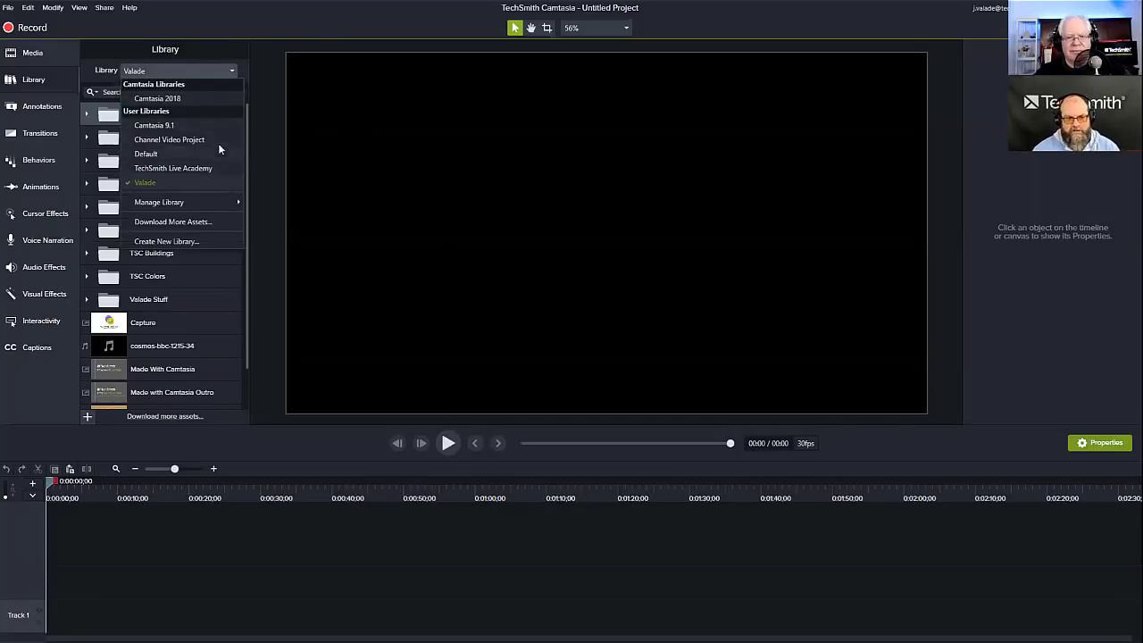
left_click(215, 183)
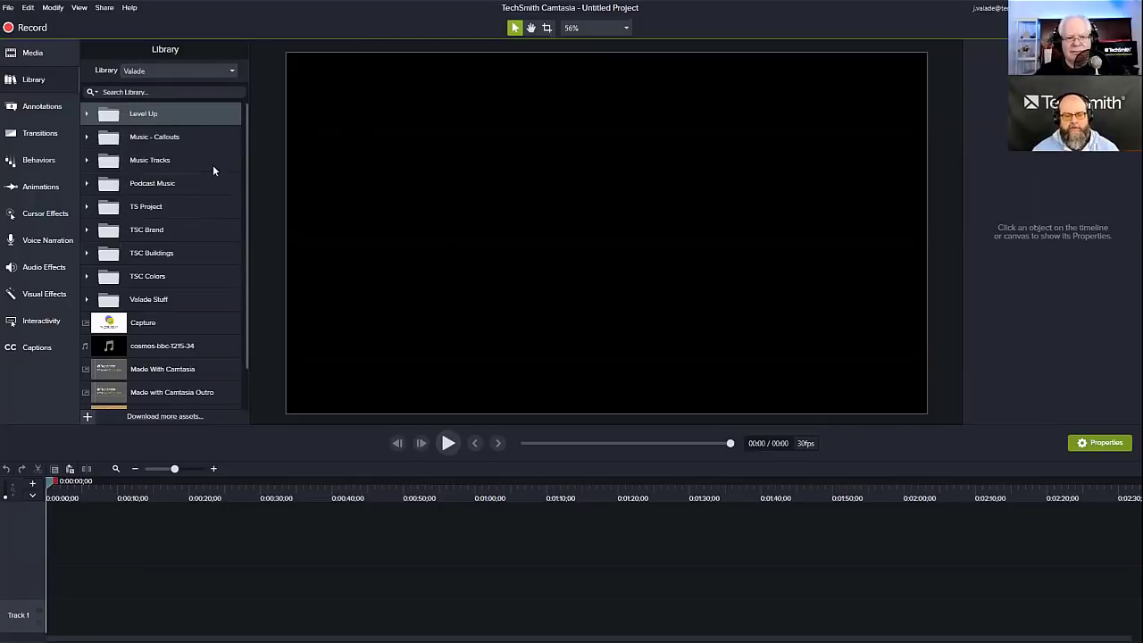
left_click(87, 114)
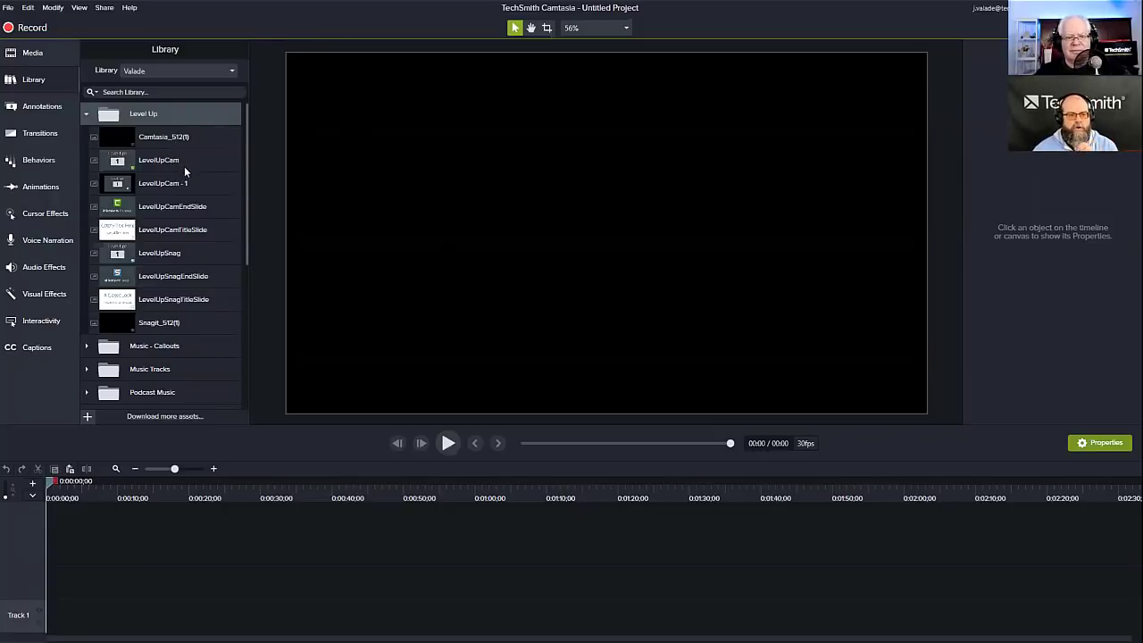
left_click(185, 229)
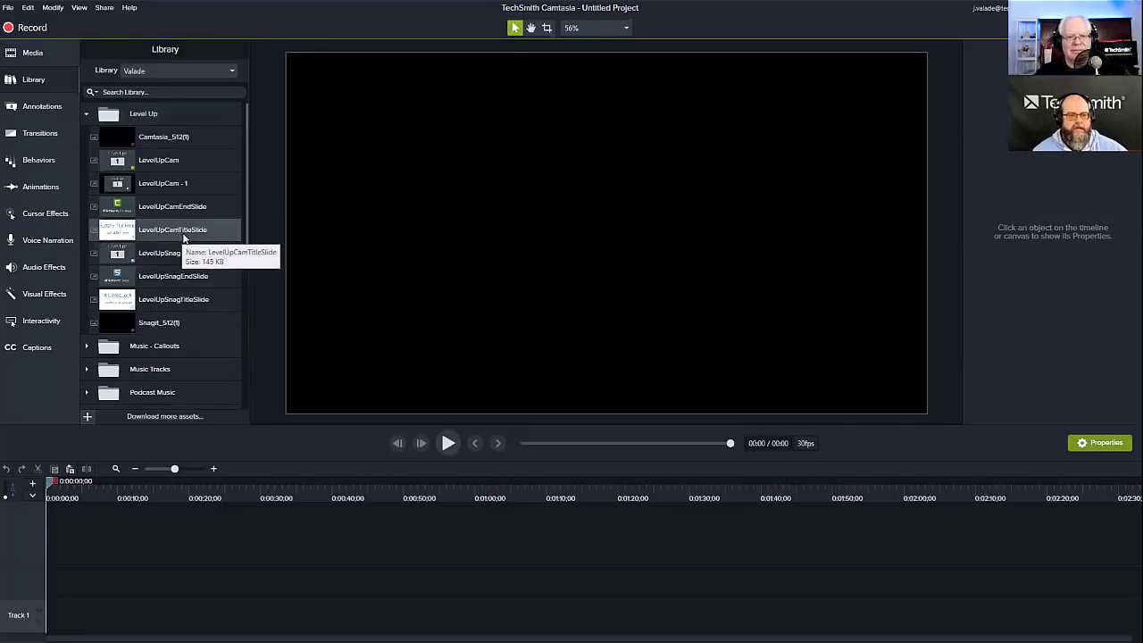
Step: Add LevelUpCamTitleSlide at the playhead, preview its 'Catchy Title Here' slide, then collapse the group
right_click(185, 235)
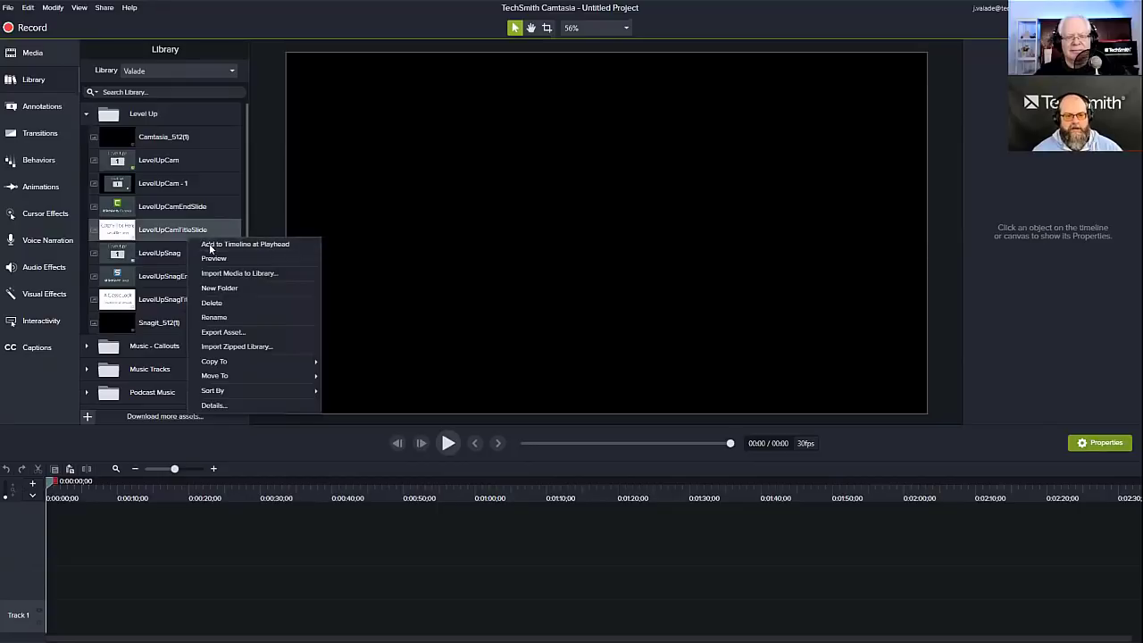
left_click(211, 245)
left_click(115, 469)
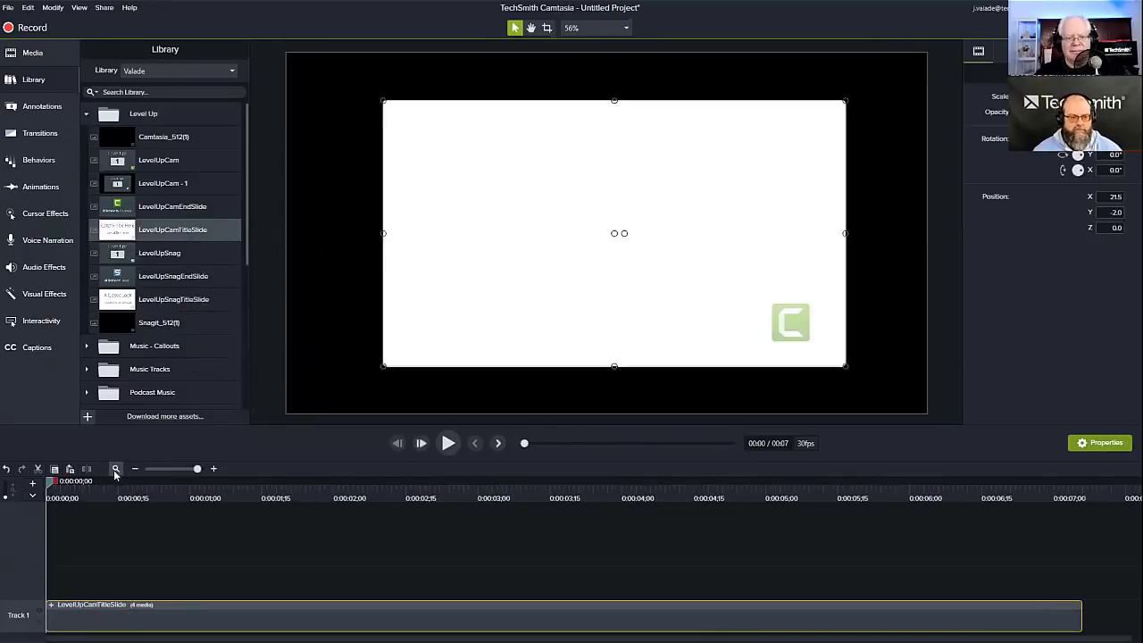
left_click(51, 606)
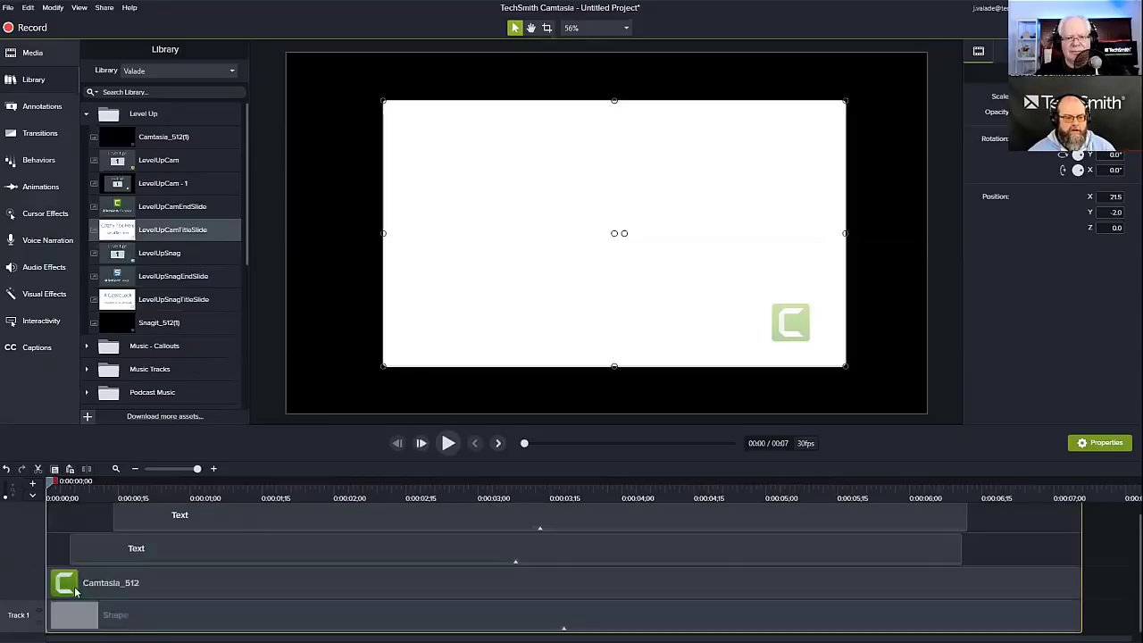
left_click(446, 444)
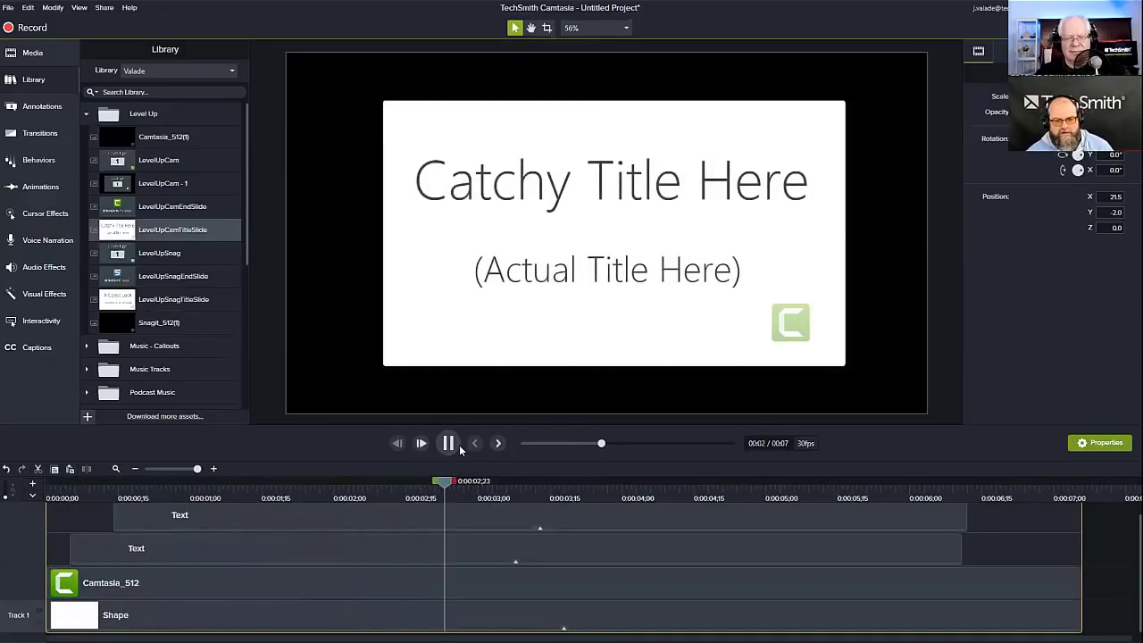
left_click(447, 443)
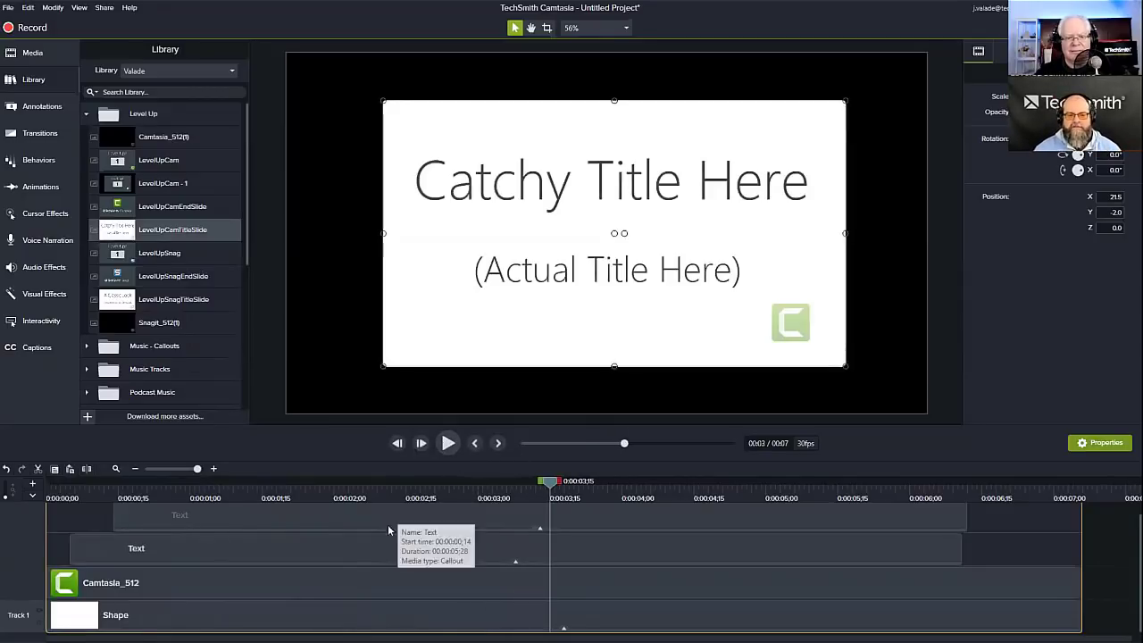
left_click(303, 527)
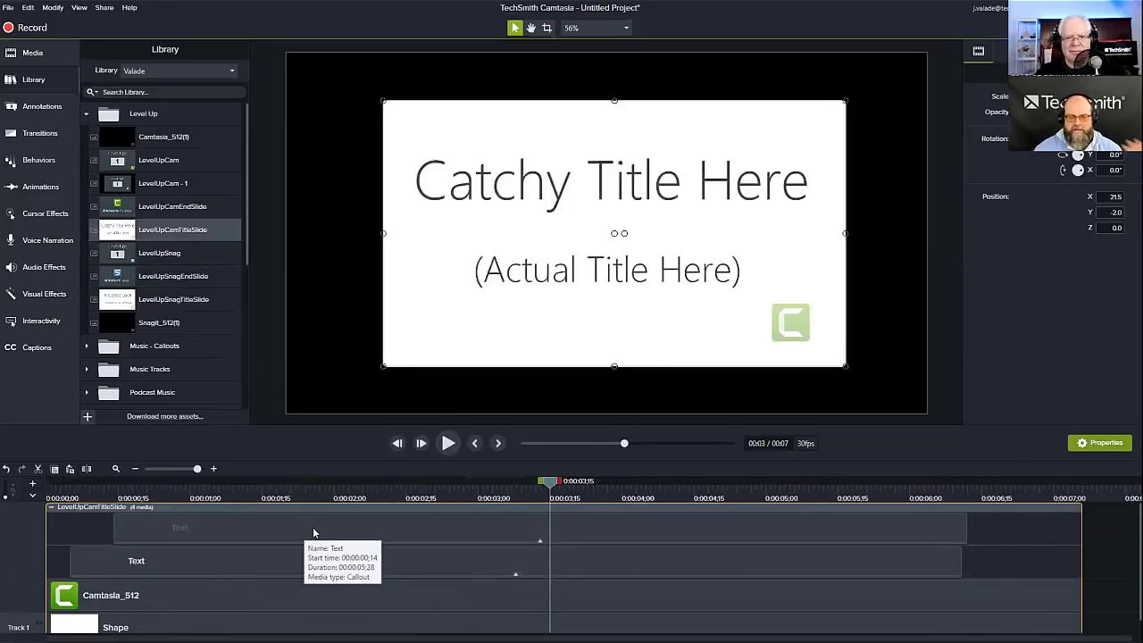
left_click(50, 507)
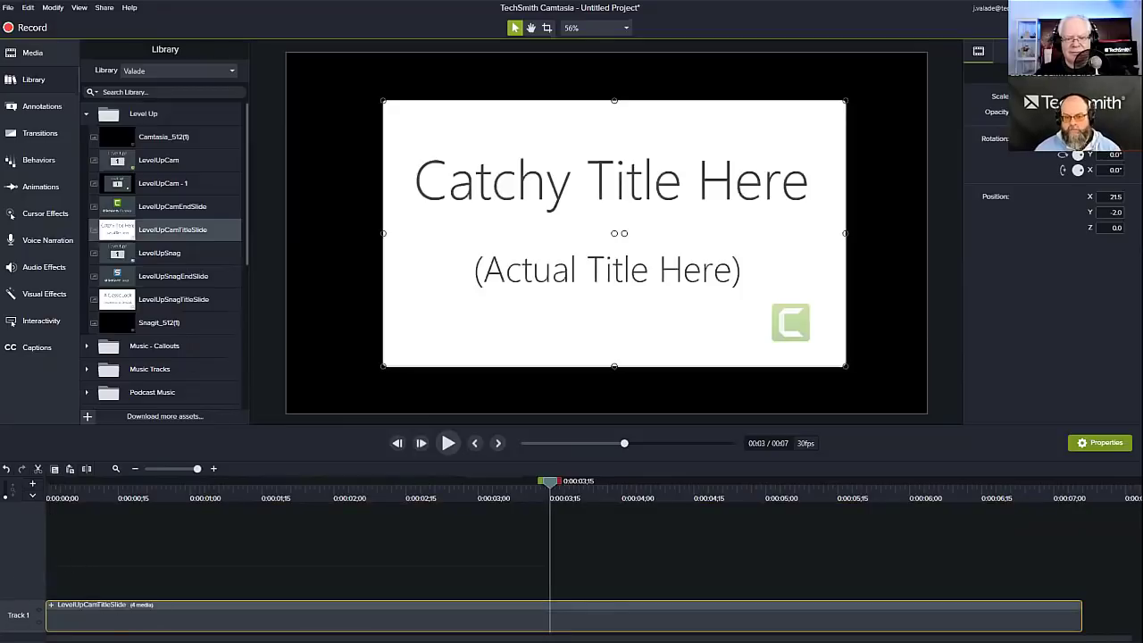
Step: Rename the title-slide group clip on Track 1 to the presenter's first name
right_click(102, 607)
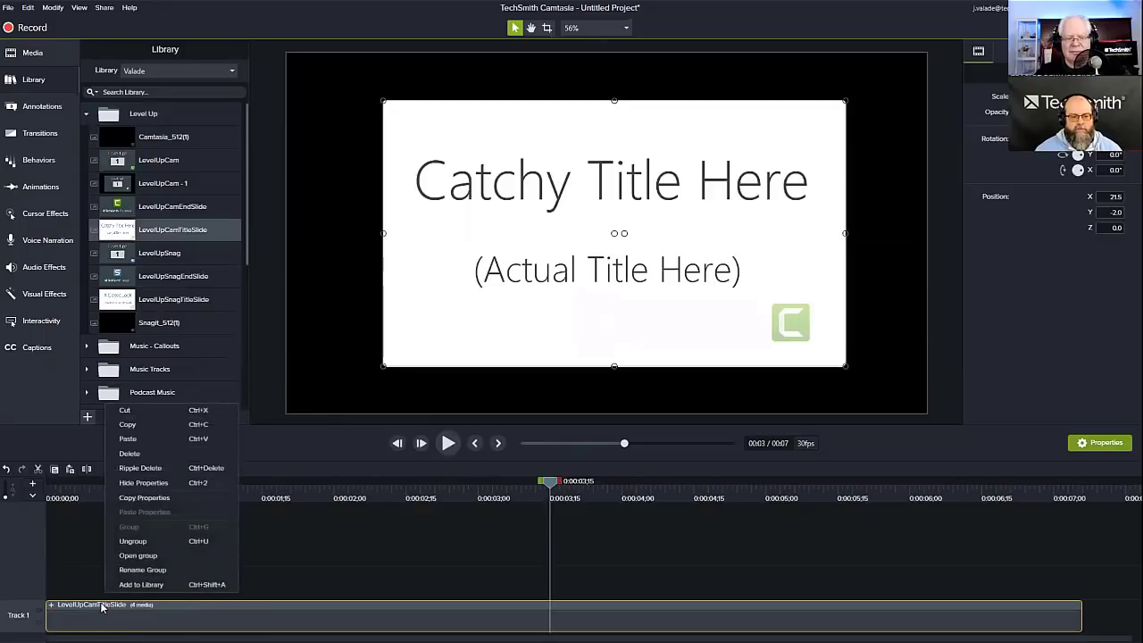
left_click(140, 570)
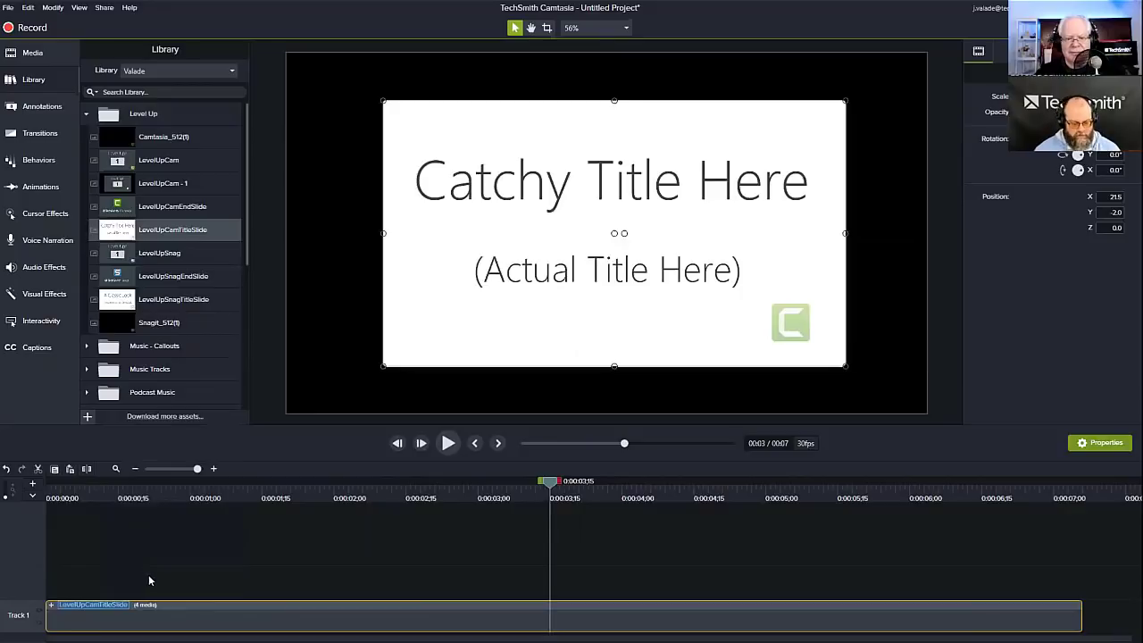
type("Gold")
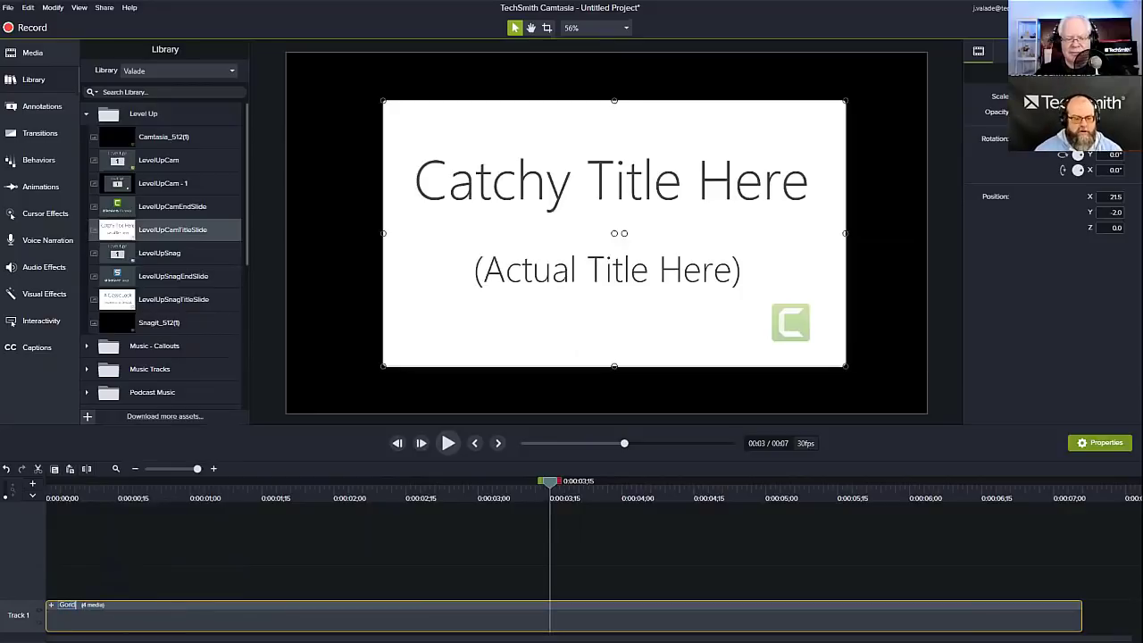
left_click(117, 589)
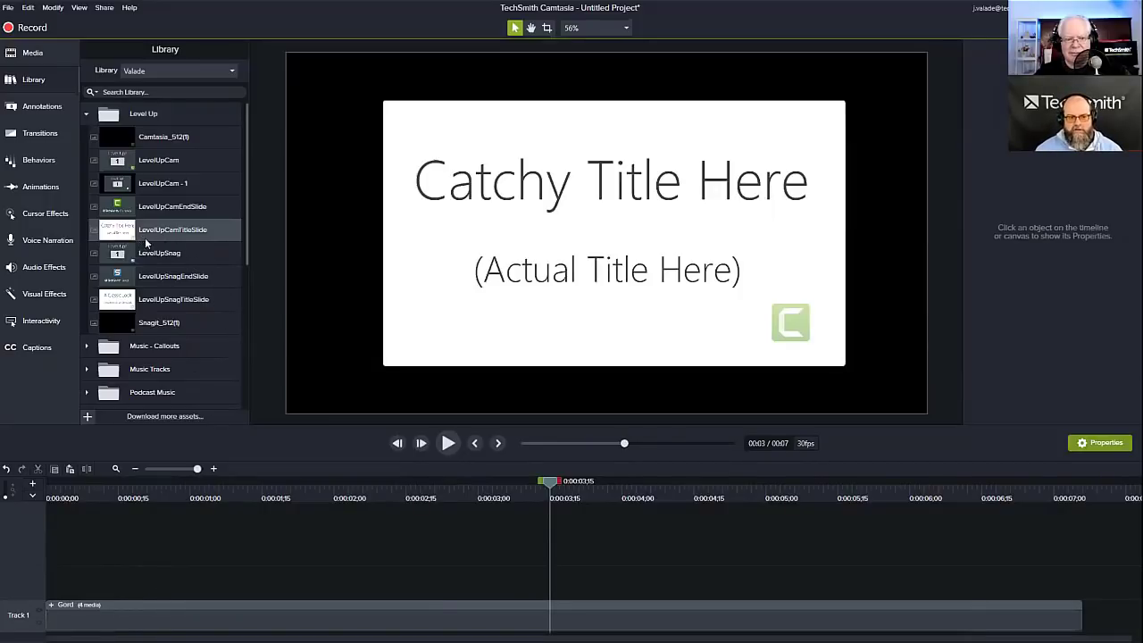
Step: Expand the group and split the Catchy Title Here text clip at 3;21
left_click(462, 608)
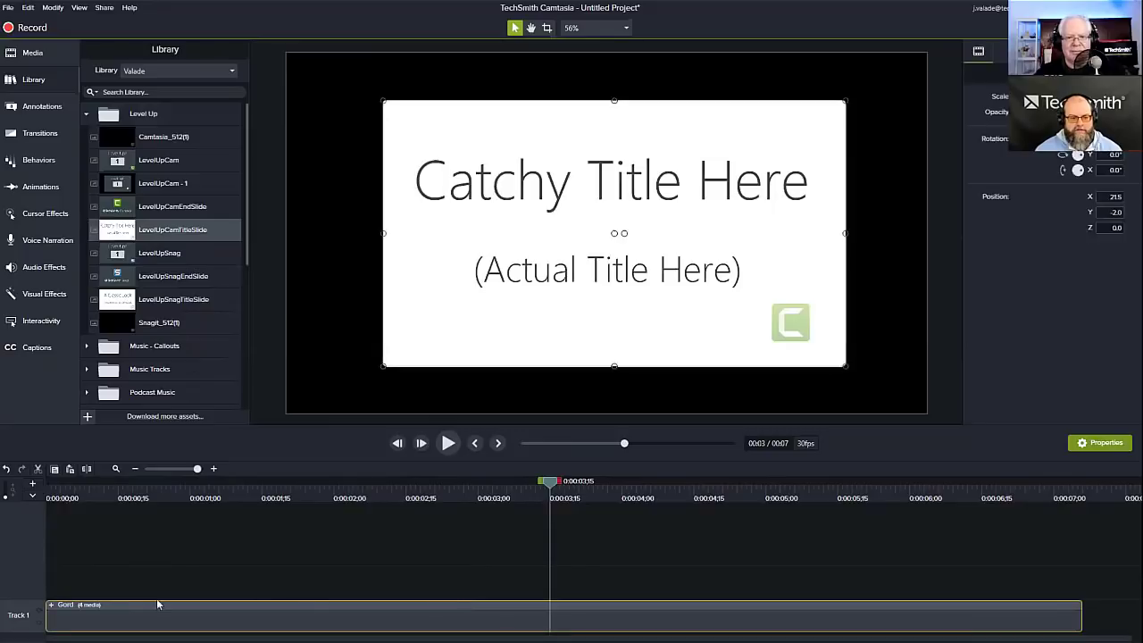
left_click(52, 606)
left_click(235, 539)
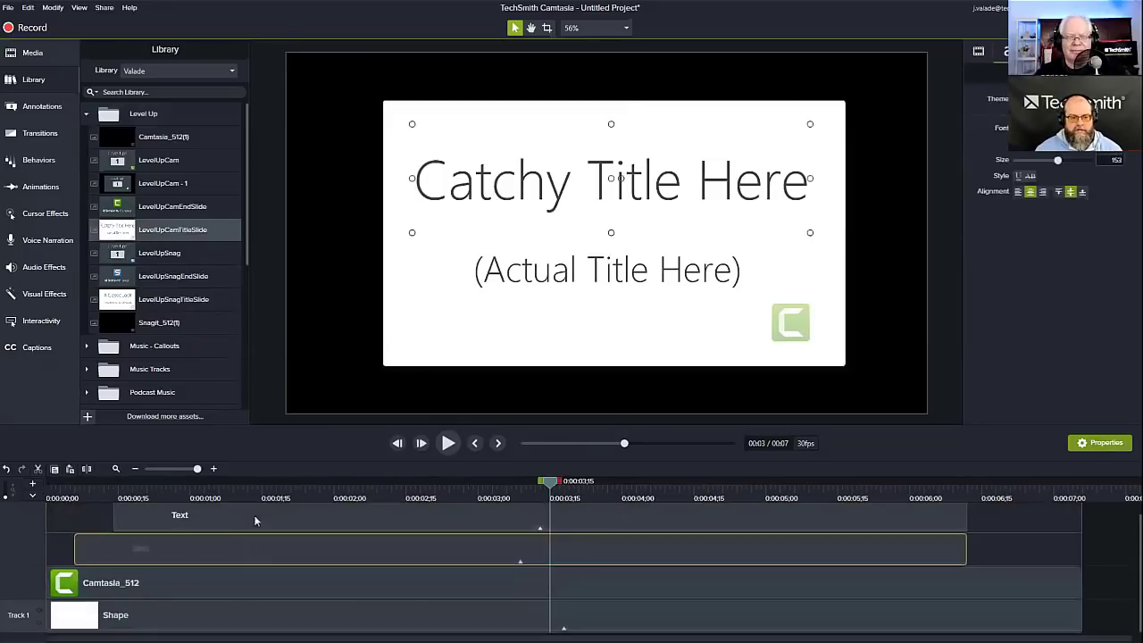
left_click_drag(653, 190, 655, 190)
double_click(655, 190)
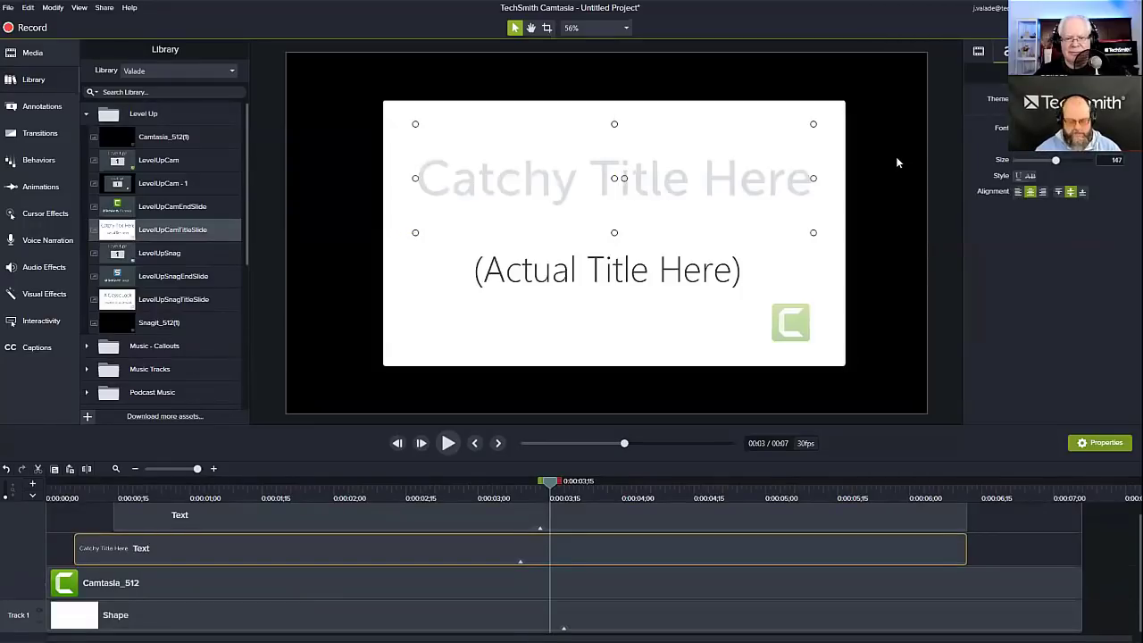
key("o")
key("d")
key("space")
key("s")
key("n")
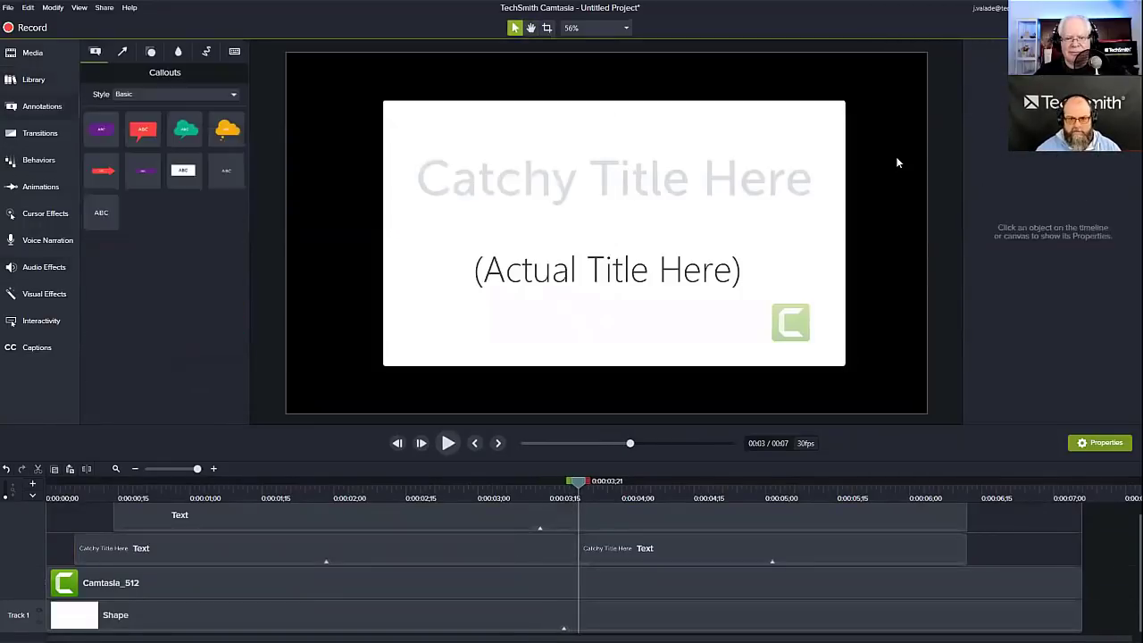
Step: Retype the second half's title as the presenter's full name and the subtitle as 'YouTube.com'
left_click(665, 161)
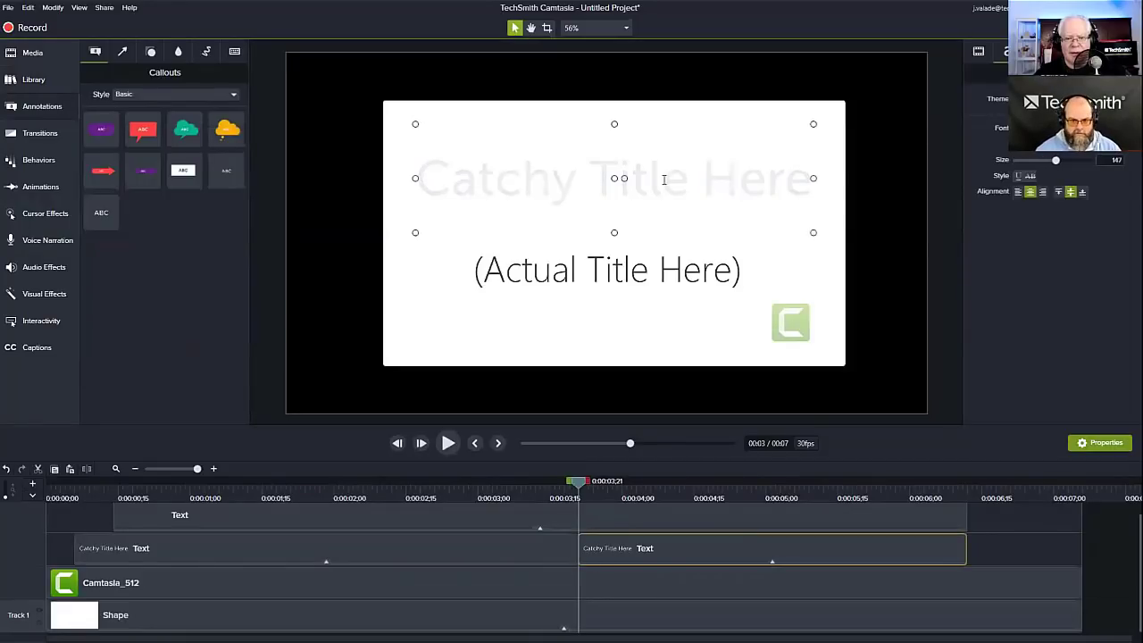
type("G")
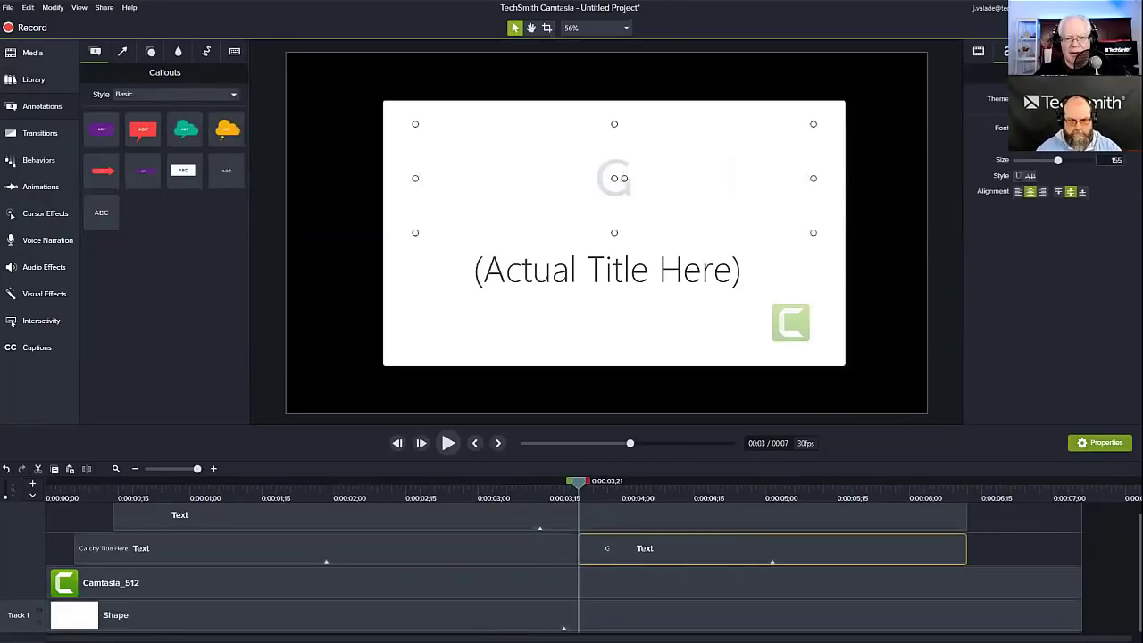
type("ord Is man")
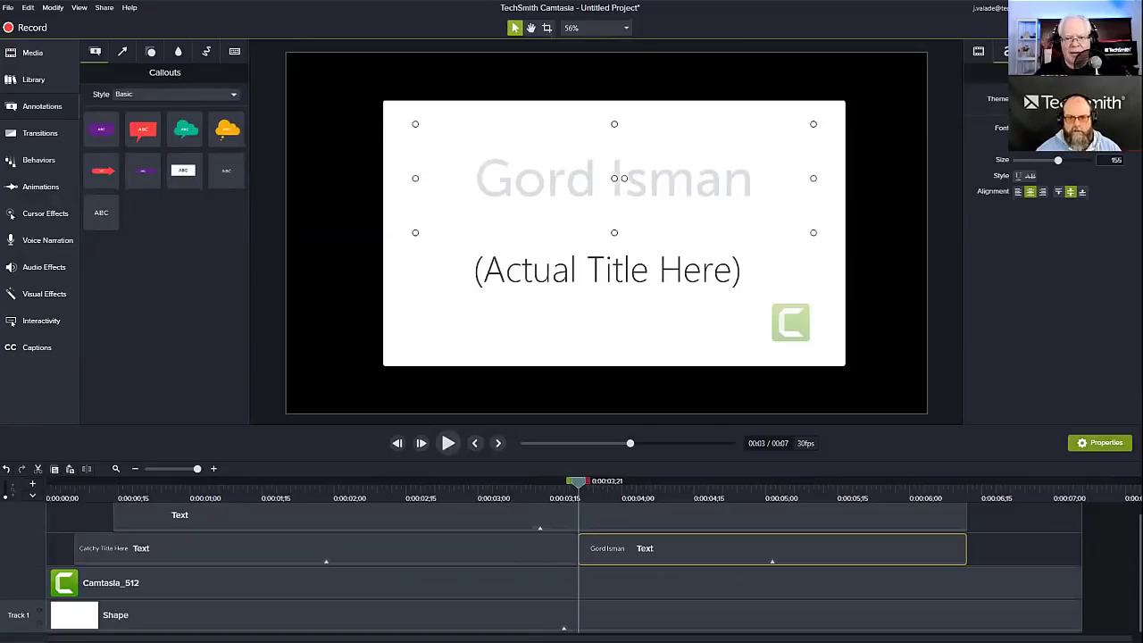
left_click(658, 264)
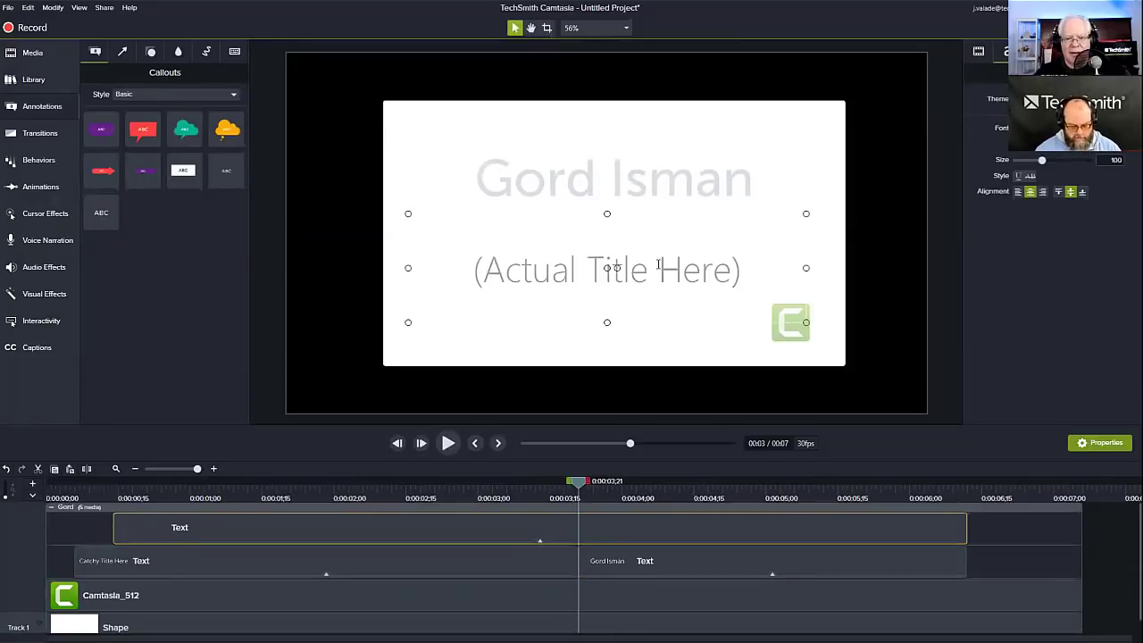
type("YouTube.com")
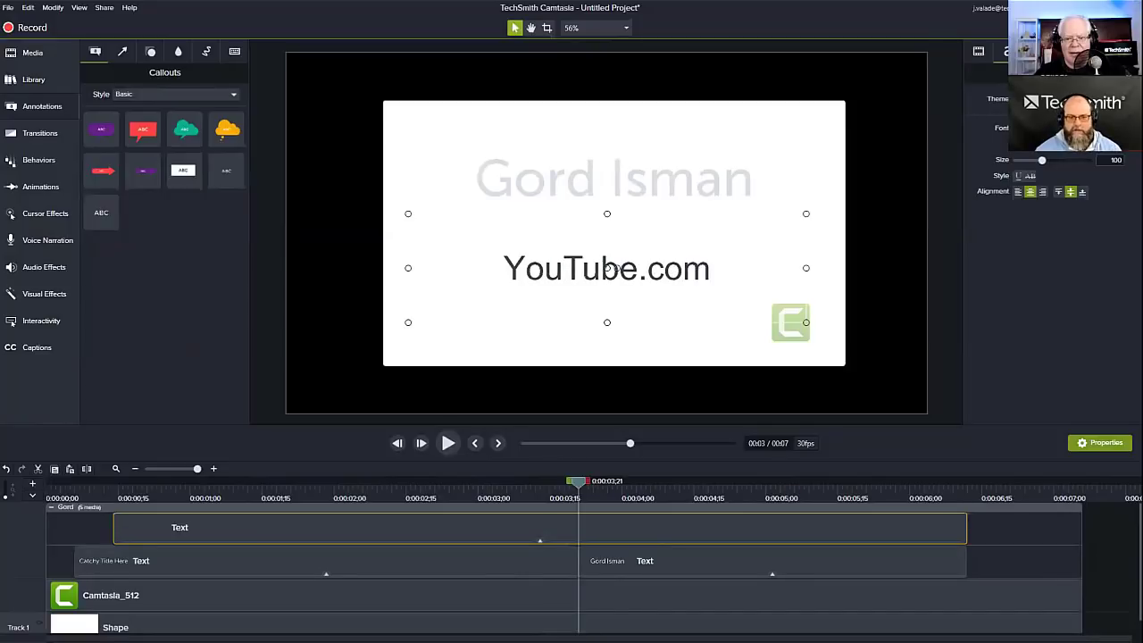
left_click(529, 482)
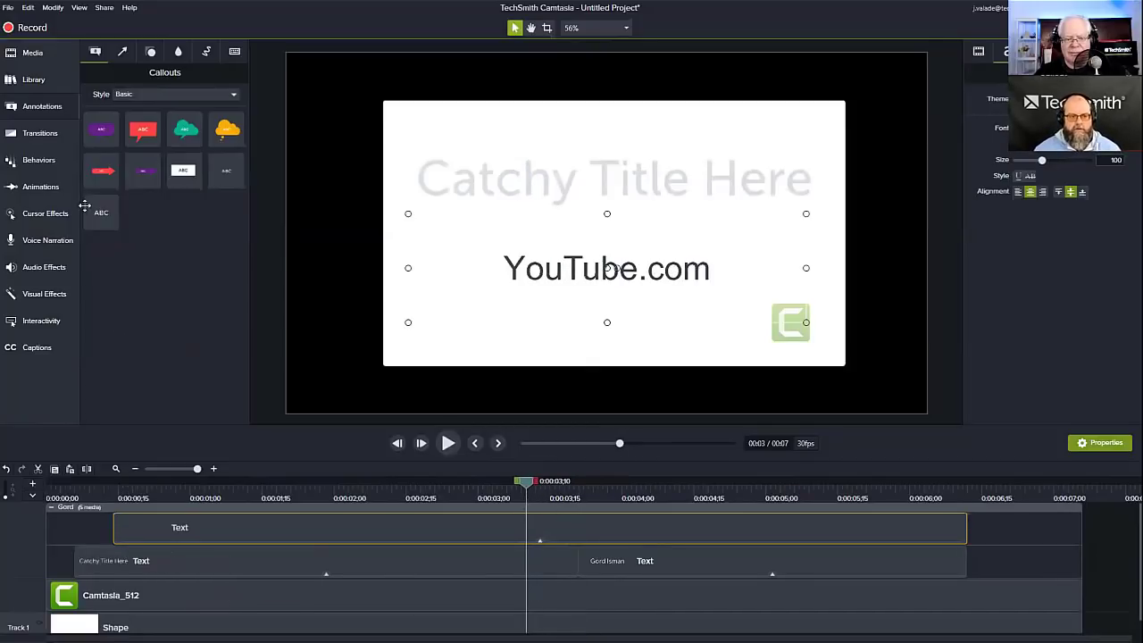
left_click(34, 79)
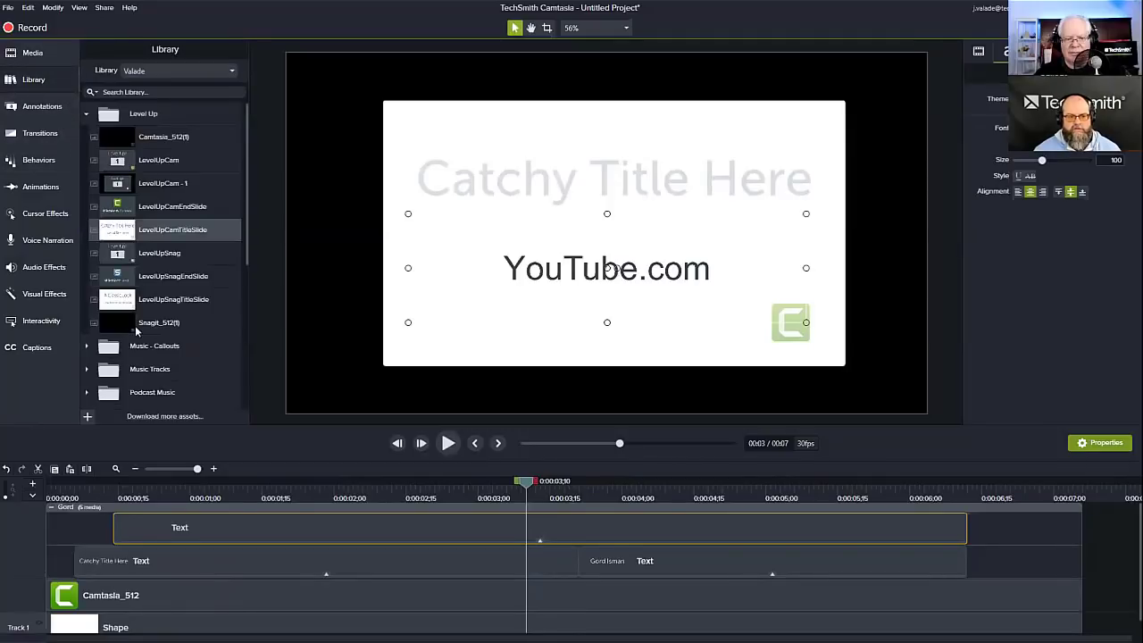
Step: Collapse the edited title group and add it to the Valade library under its default name
left_click(51, 507)
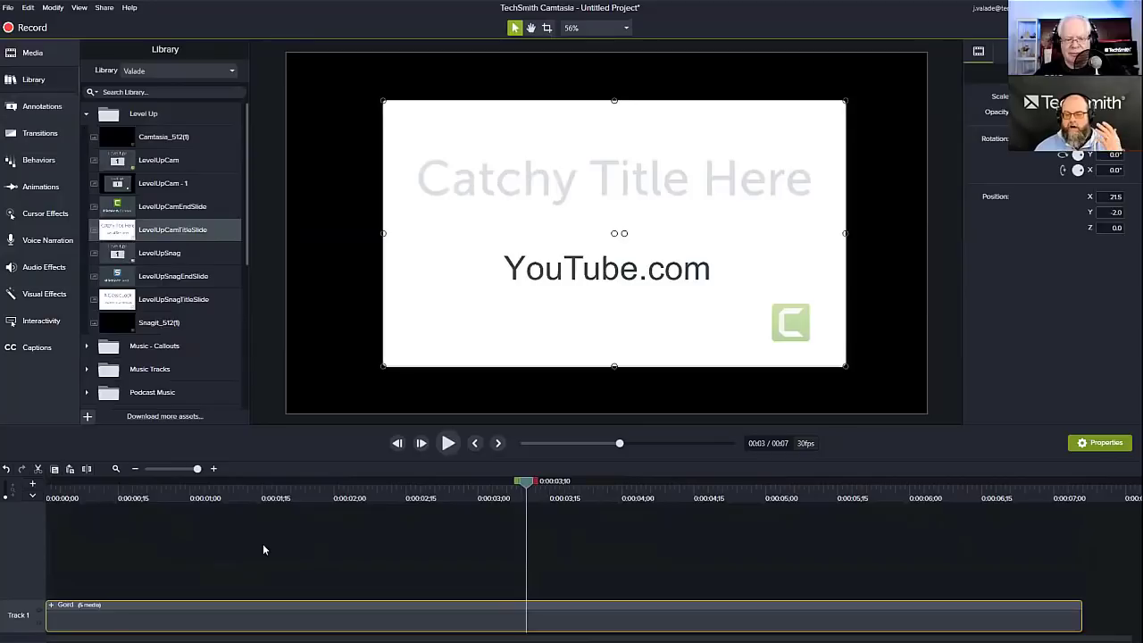
right_click(245, 609)
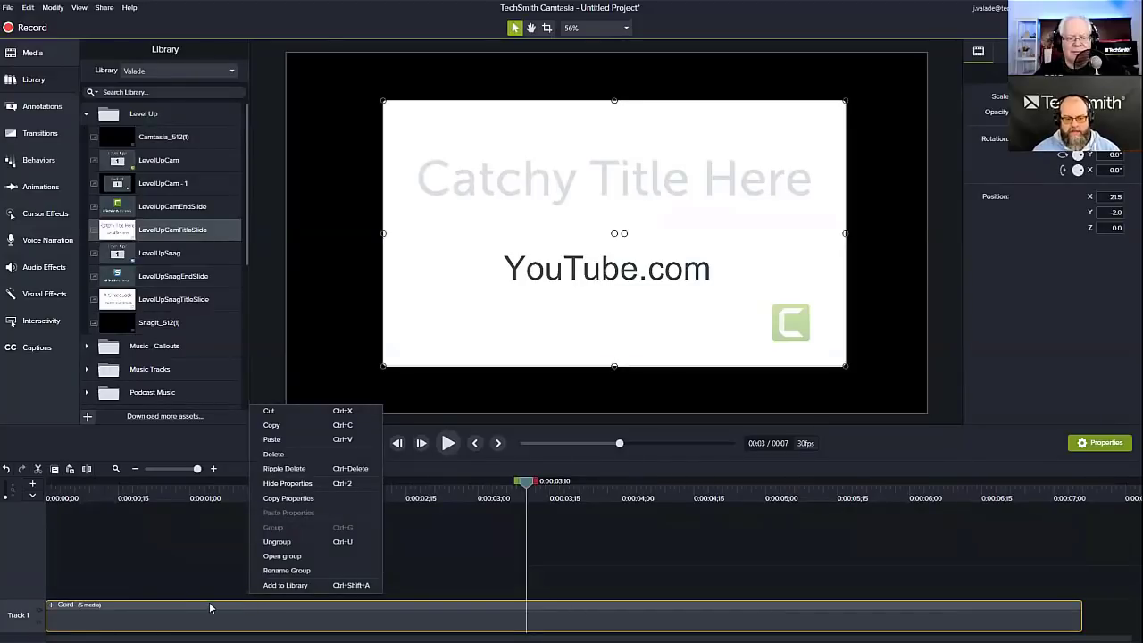
left_click(272, 586)
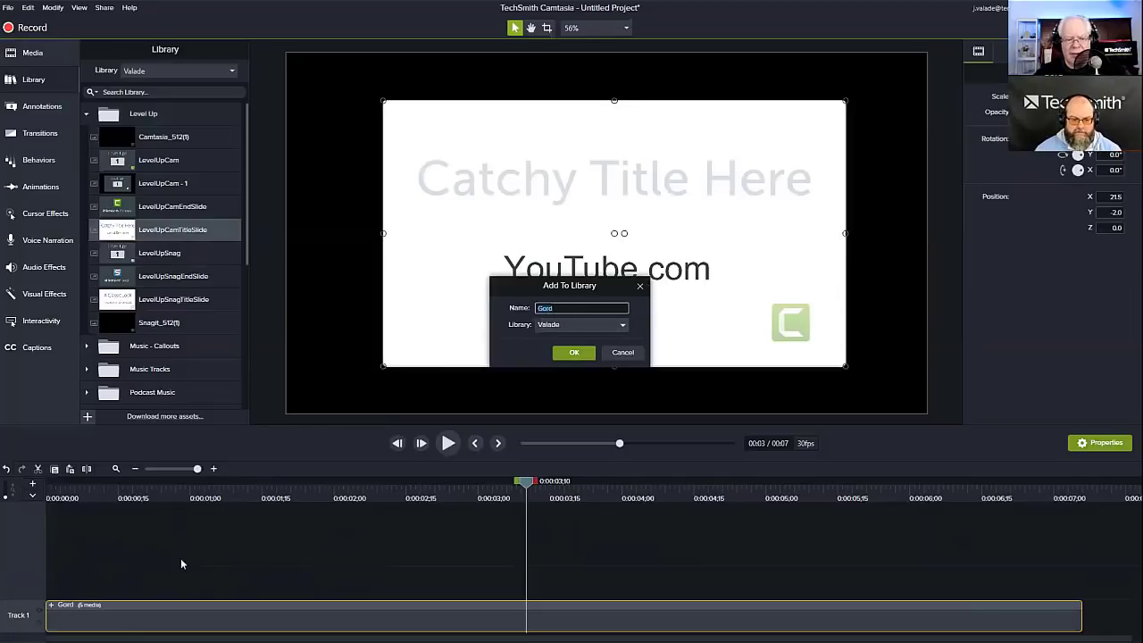
left_click(576, 354)
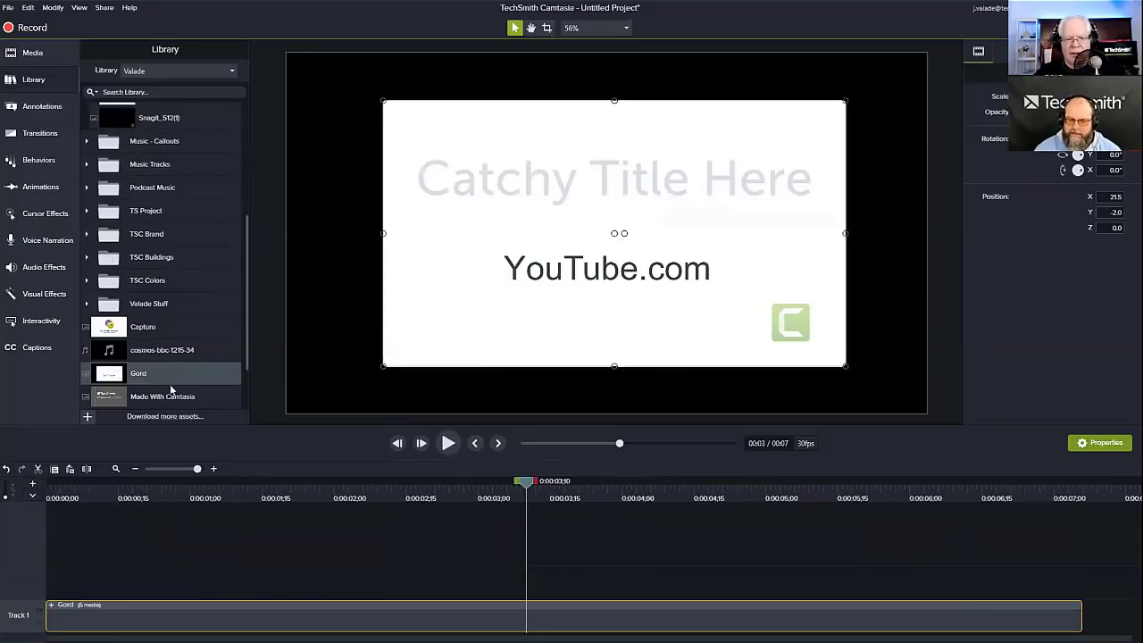
left_click(174, 527)
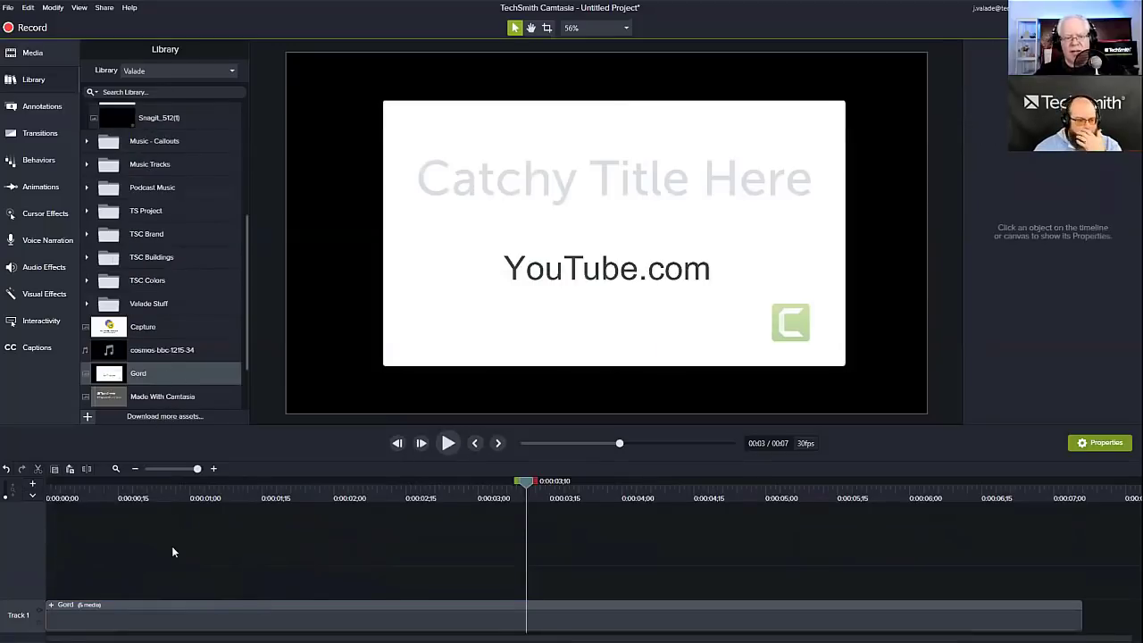
left_click(183, 607)
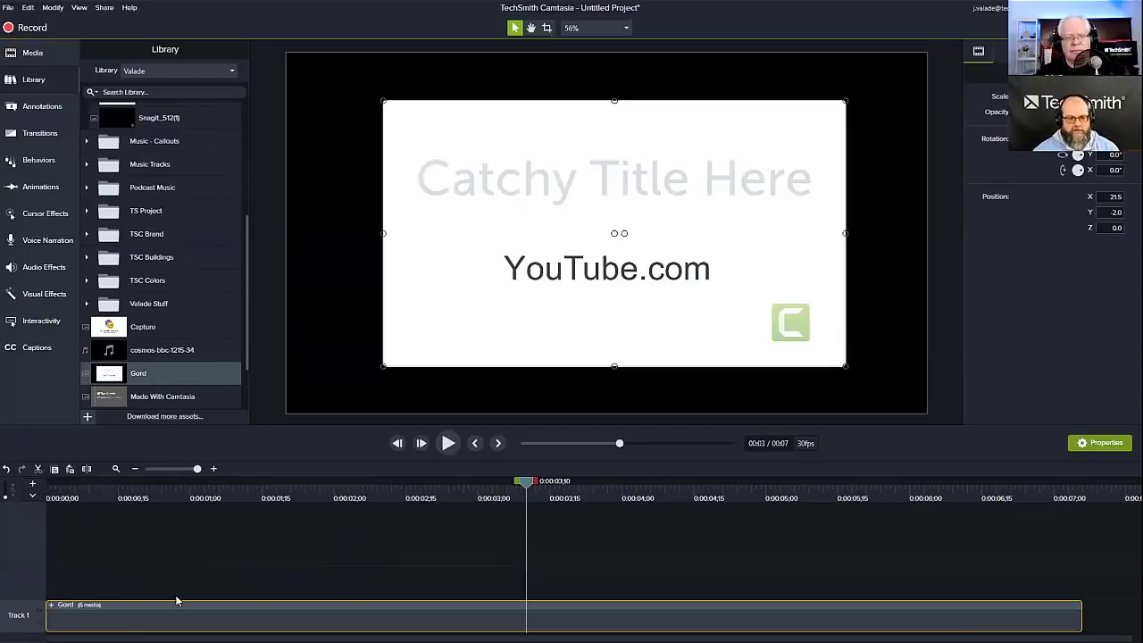
Step: Replace the title group with a fresh LevelUpCamTitleSlide at the playhead and open it at 2;07
key("Delete")
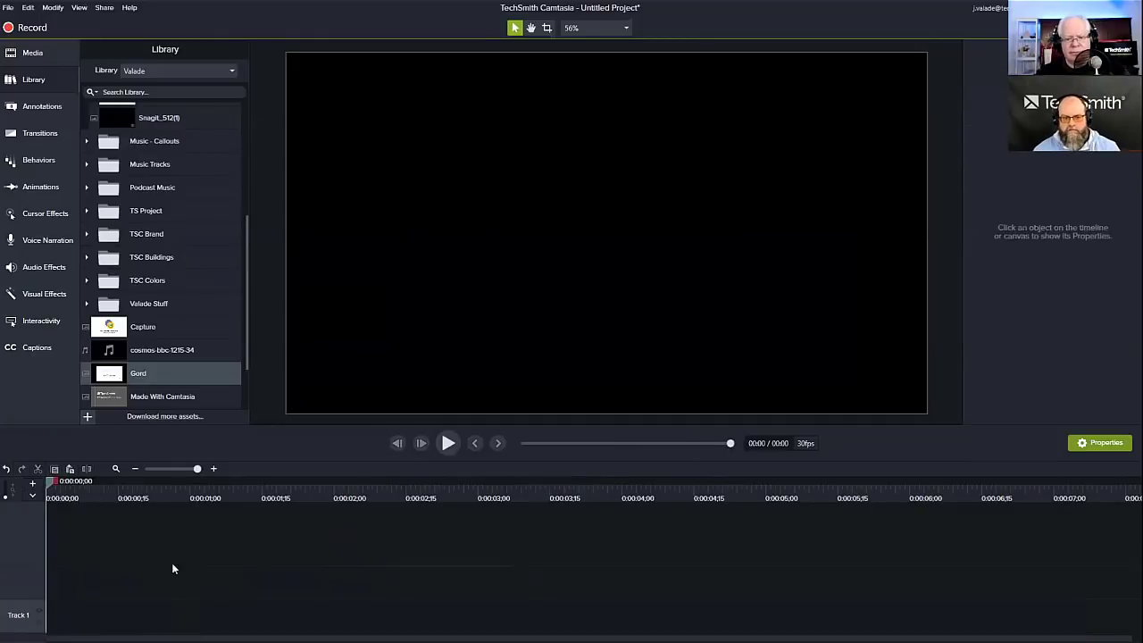
scroll(202, 297, "up", 4)
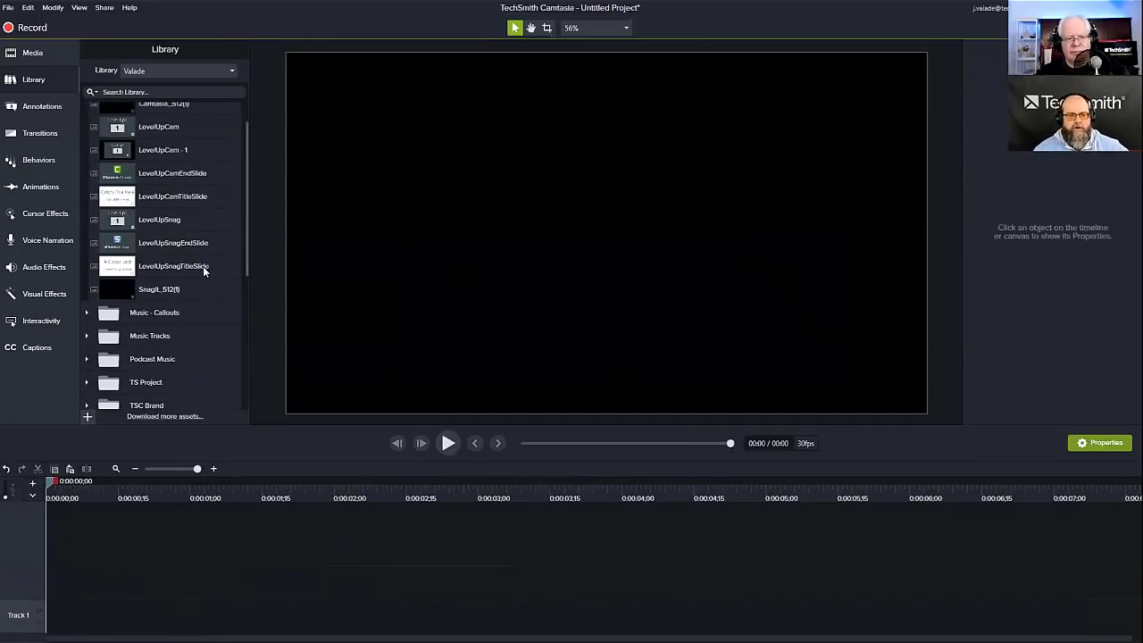
right_click(182, 199)
left_click(201, 211)
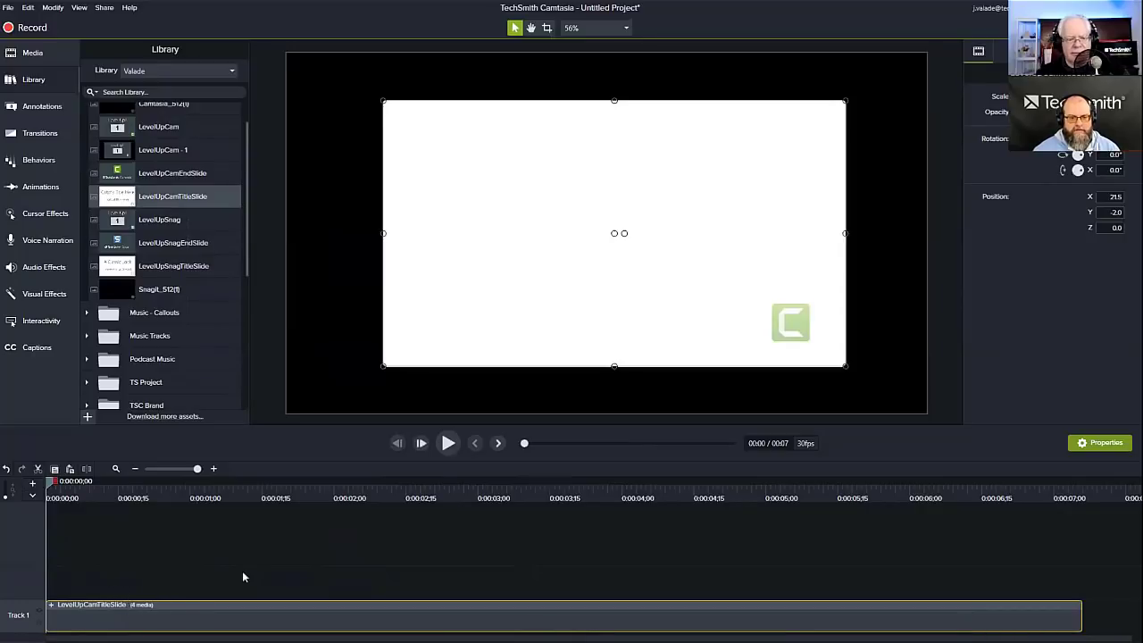
left_click(367, 491)
double_click(590, 178)
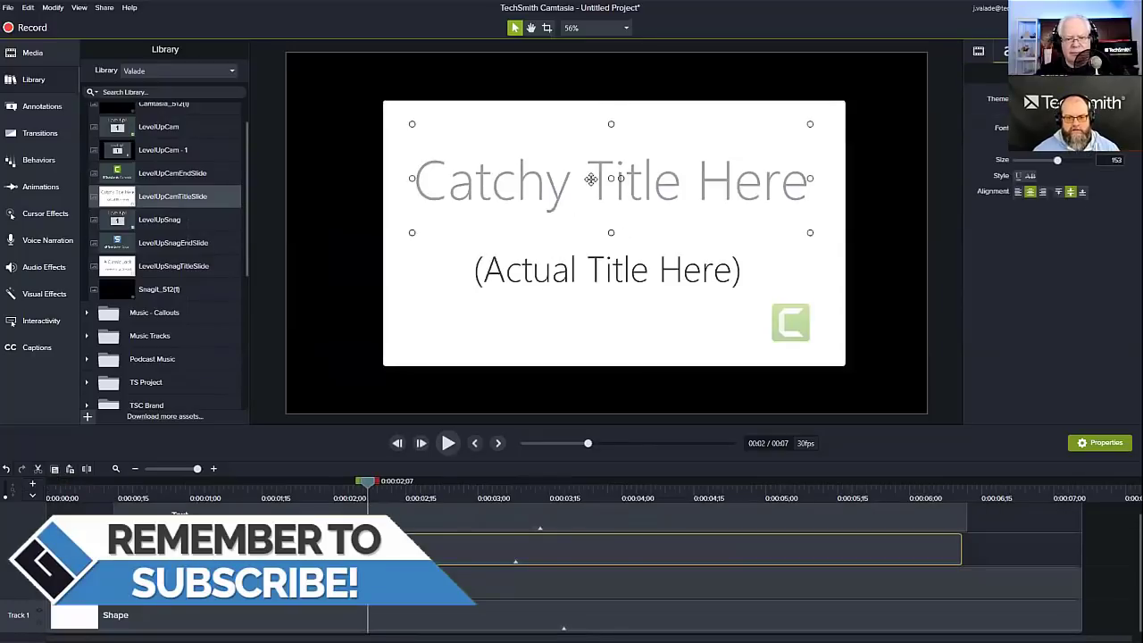
Step: Replace 'Catchy Title Here' with the presenter's first name and collapse the group again
type("Gord")
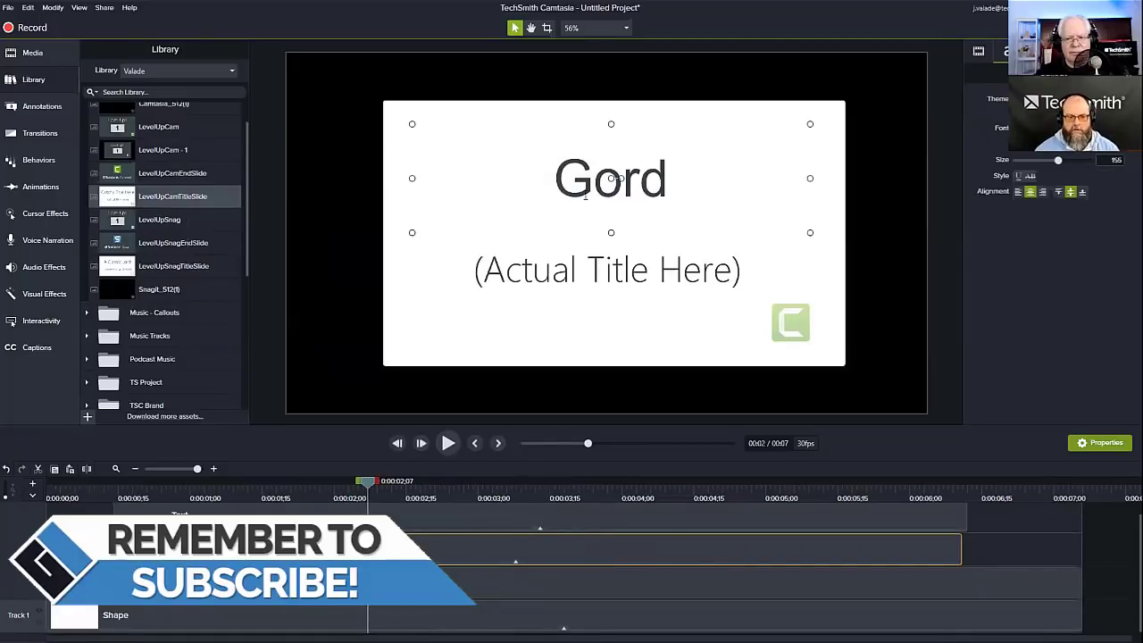
scroll(373, 549, "up", 1)
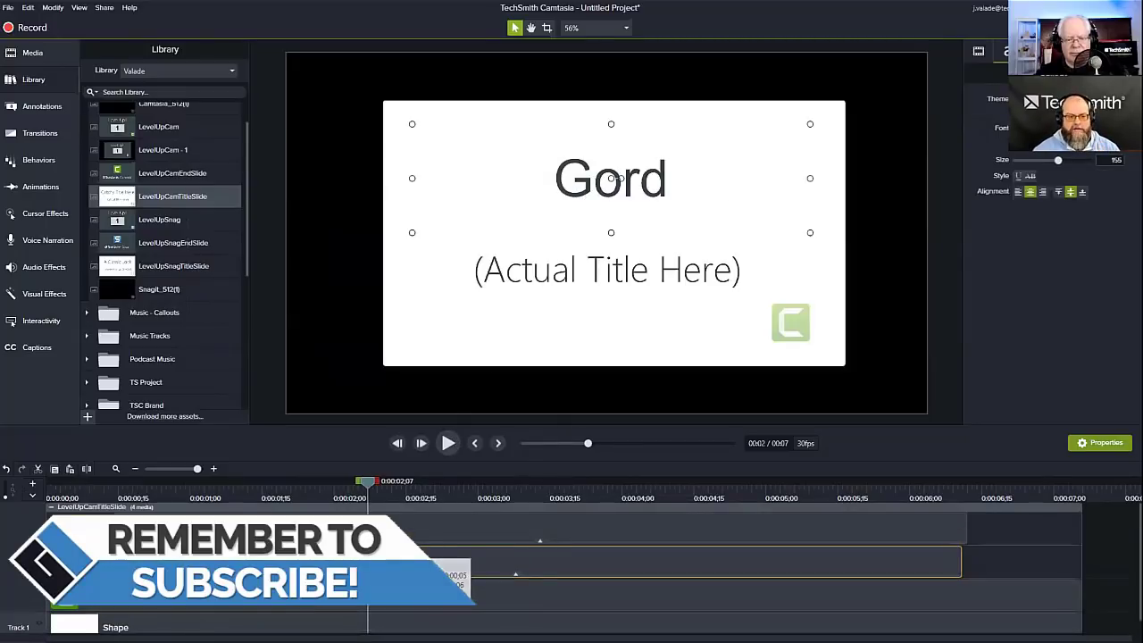
left_click(51, 506)
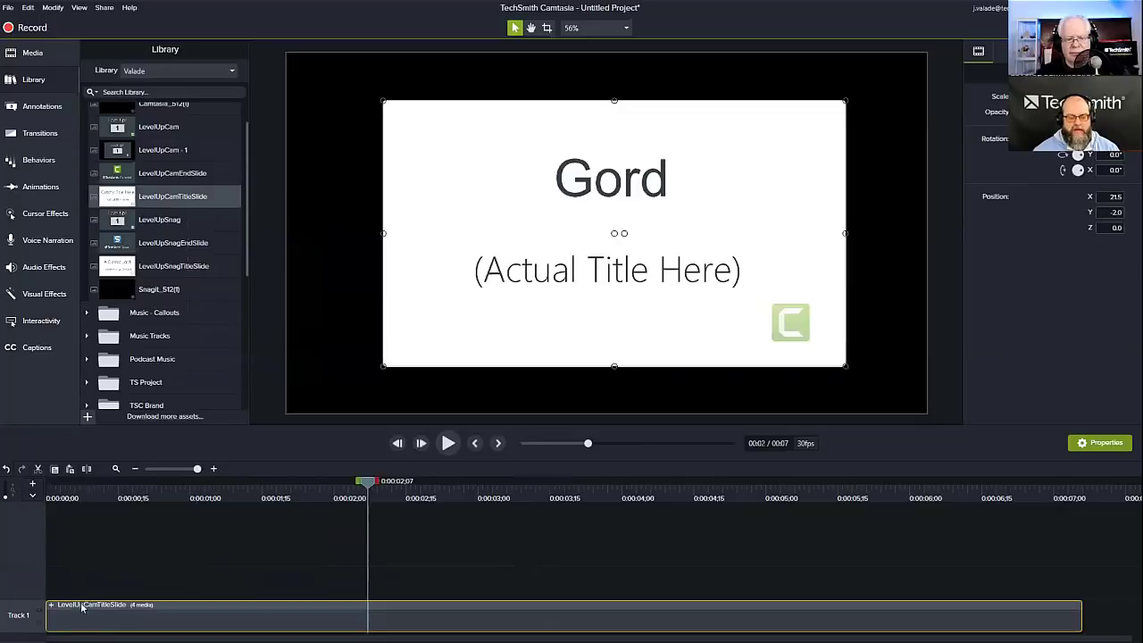
right_click(244, 608)
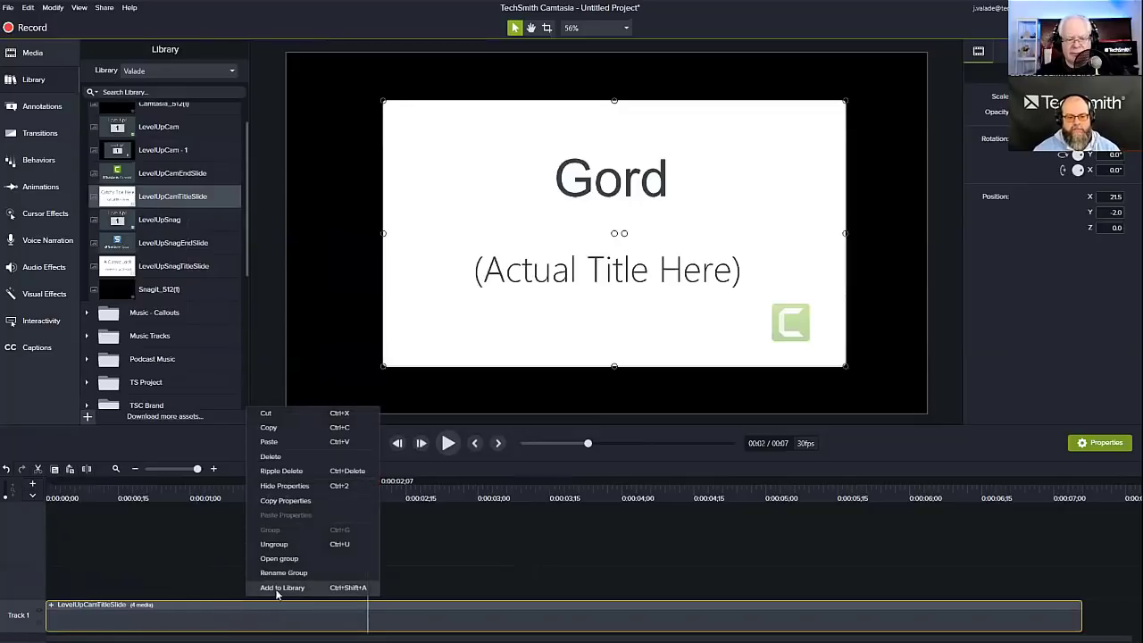
left_click(279, 589)
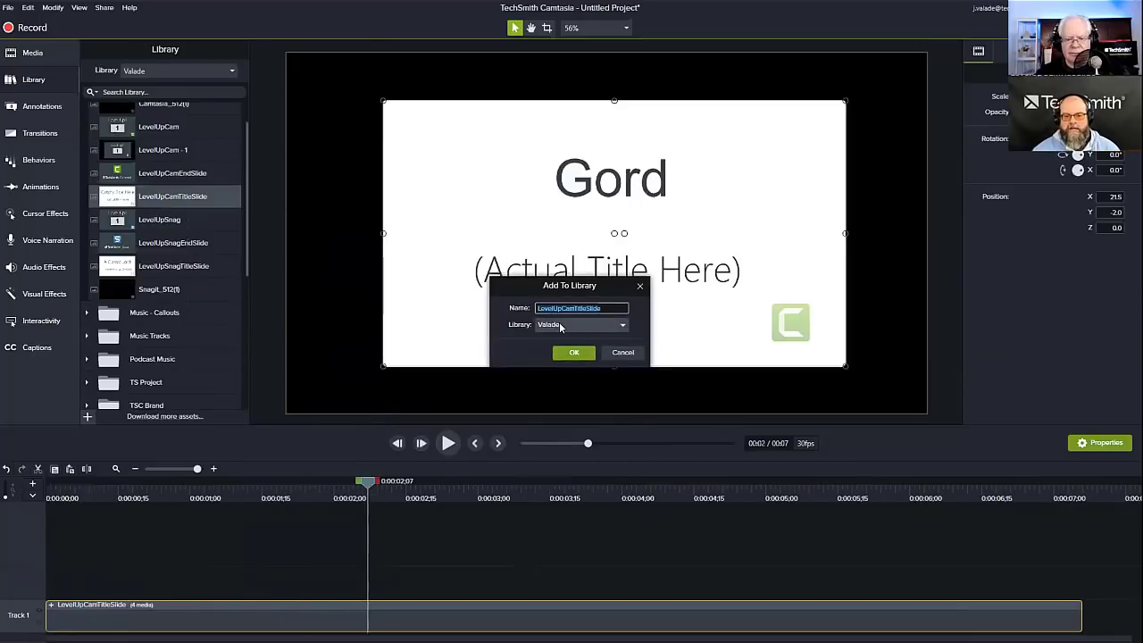
left_click(571, 356)
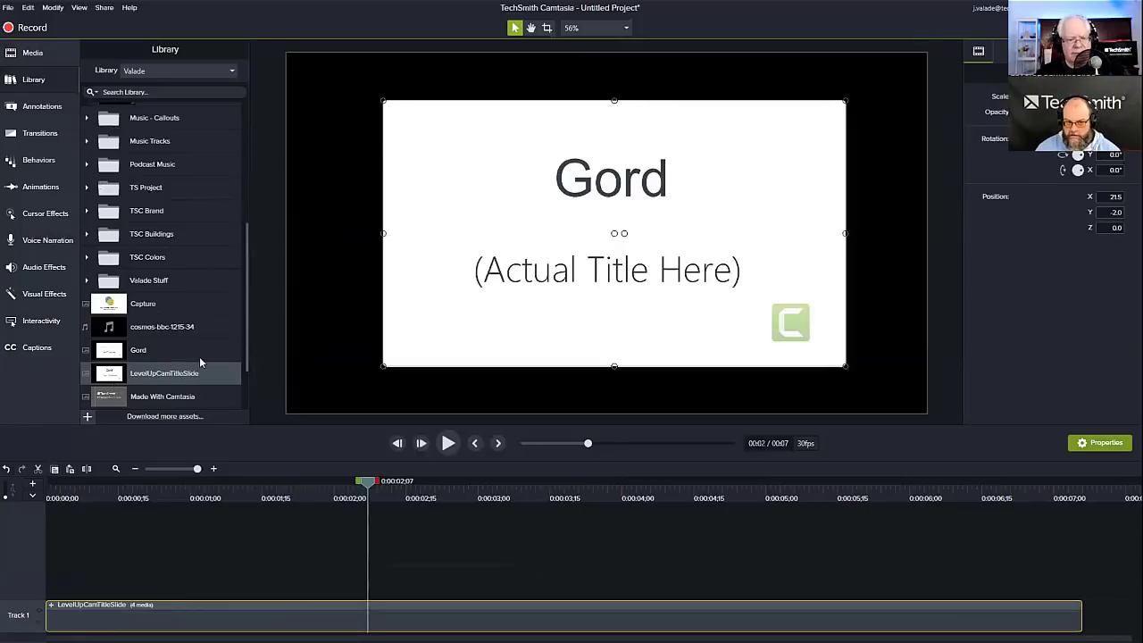
scroll(199, 355, "up", 5)
scroll(214, 331, "up", 1)
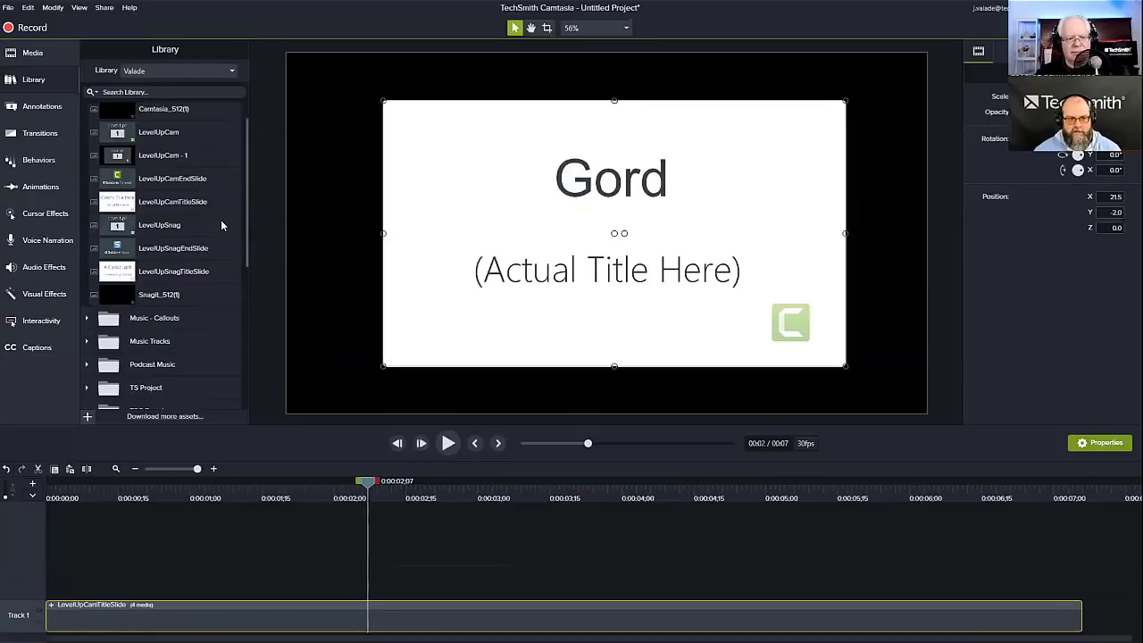
scroll(220, 217, "up", 1)
scroll(185, 268, "down", 6)
scroll(186, 290, "down", 3)
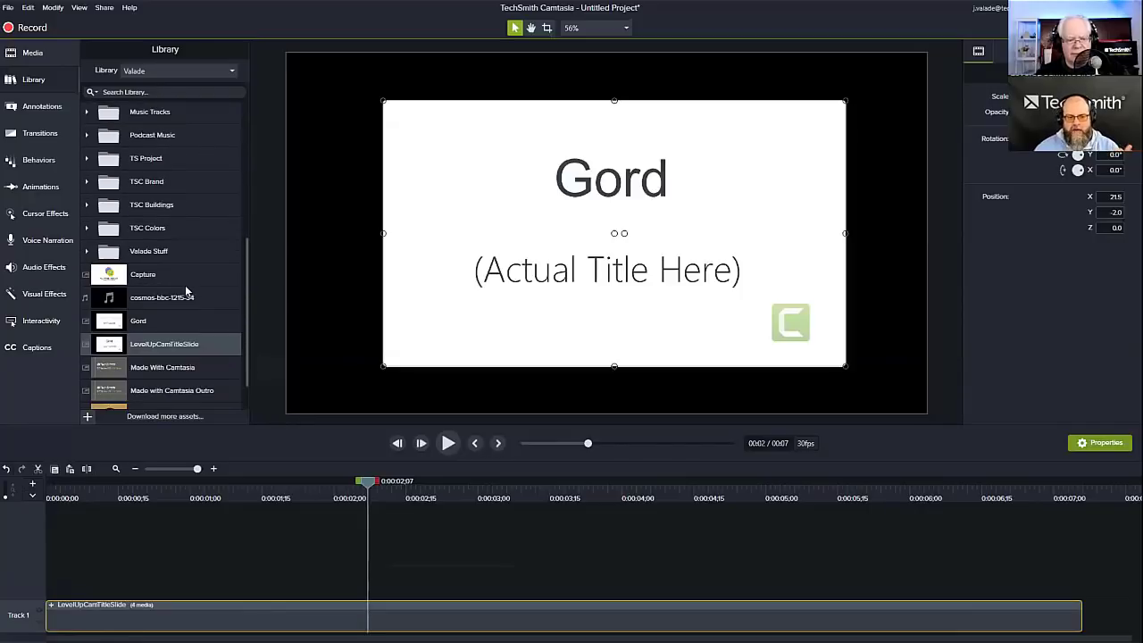
scroll(166, 335, "up", 1)
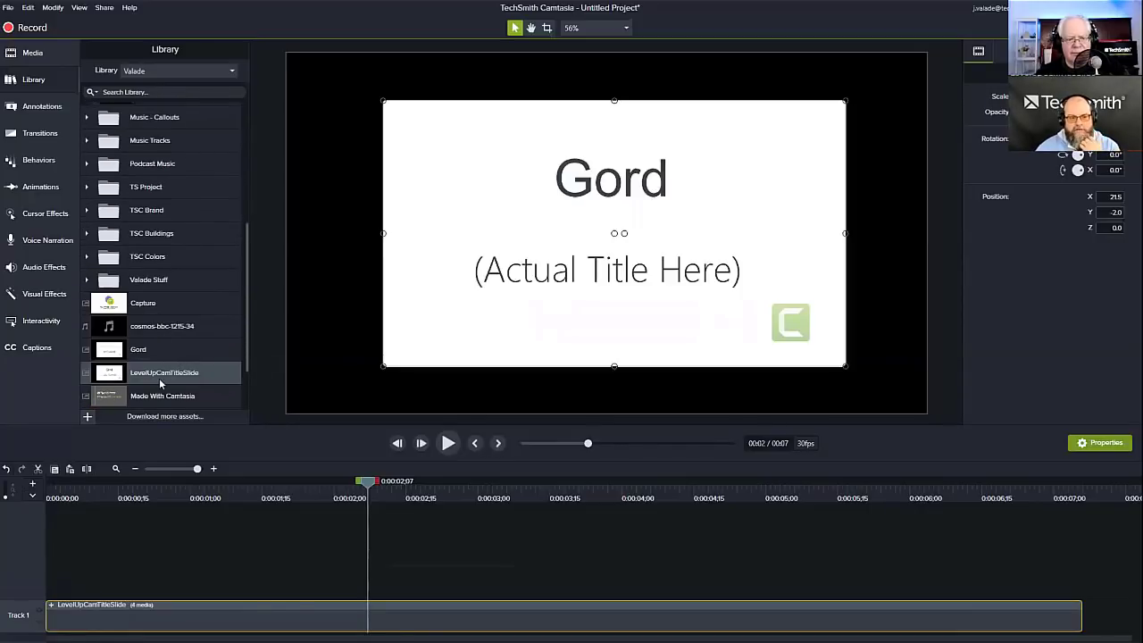
Step: Move LevelUpCamTitleSlide into the Level Up folder, keeping both copies as LevelUpCamTitleSlide(1)
left_click_drag(153, 371, 162, 199)
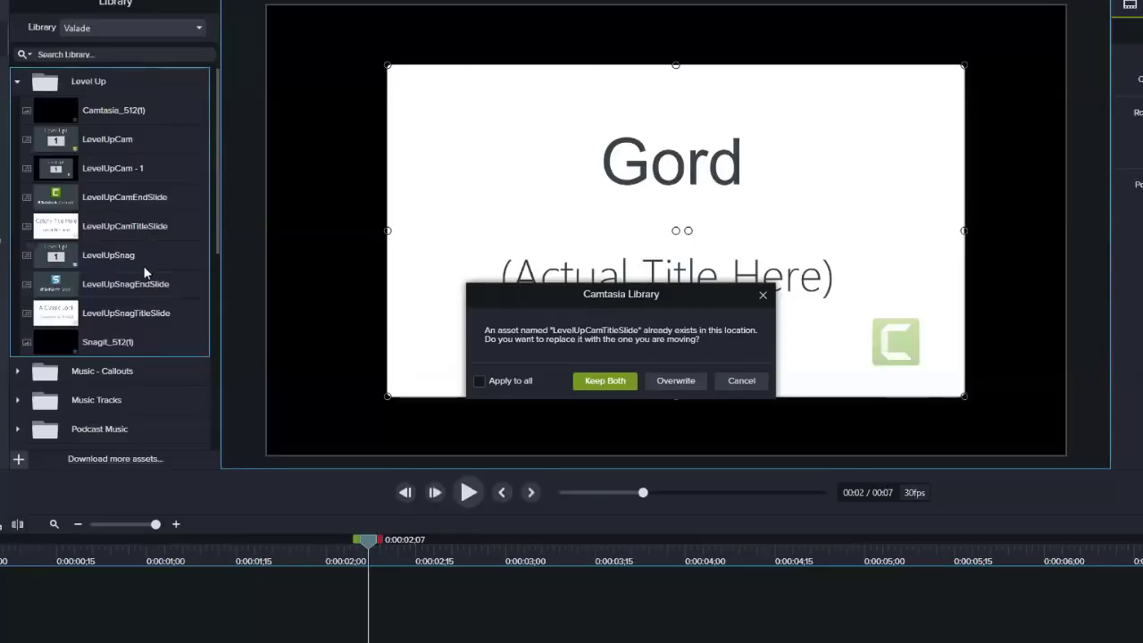
left_click(594, 382)
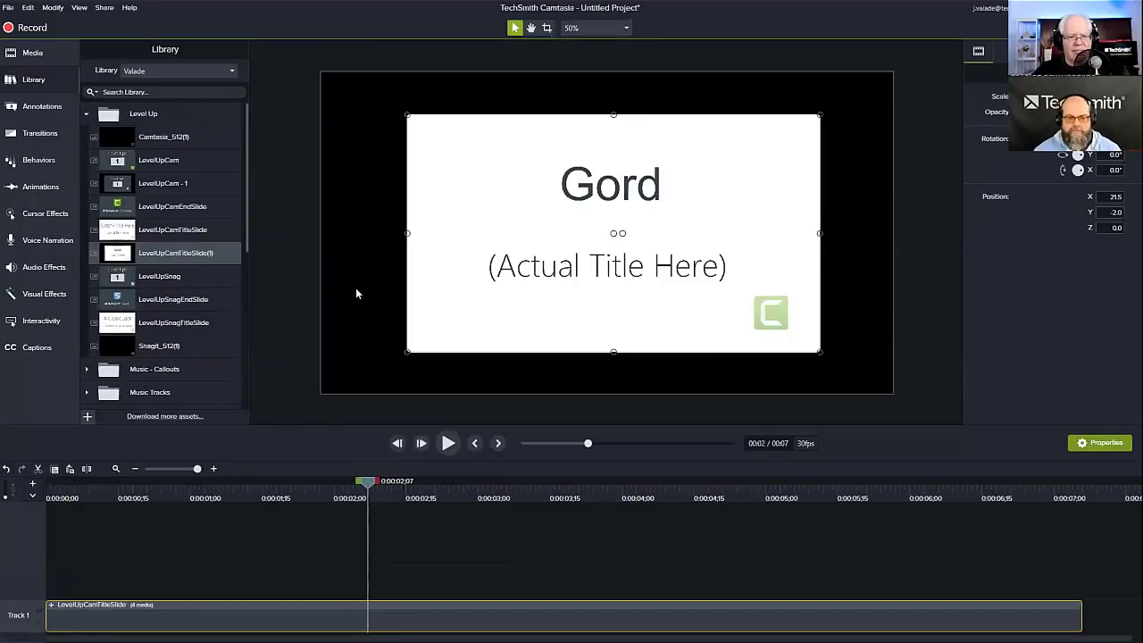
Step: Glance at LevelUpCamTitleSlide(1)'s options, then view the Media bin holding Camtasia_512.png
right_click(206, 257)
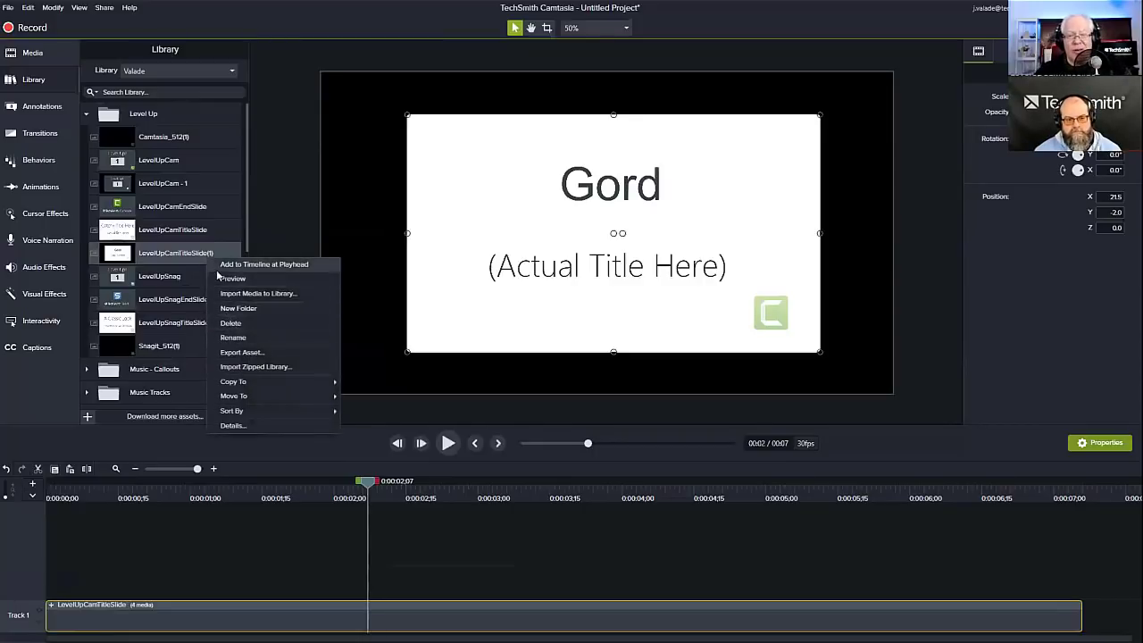
left_click(197, 256)
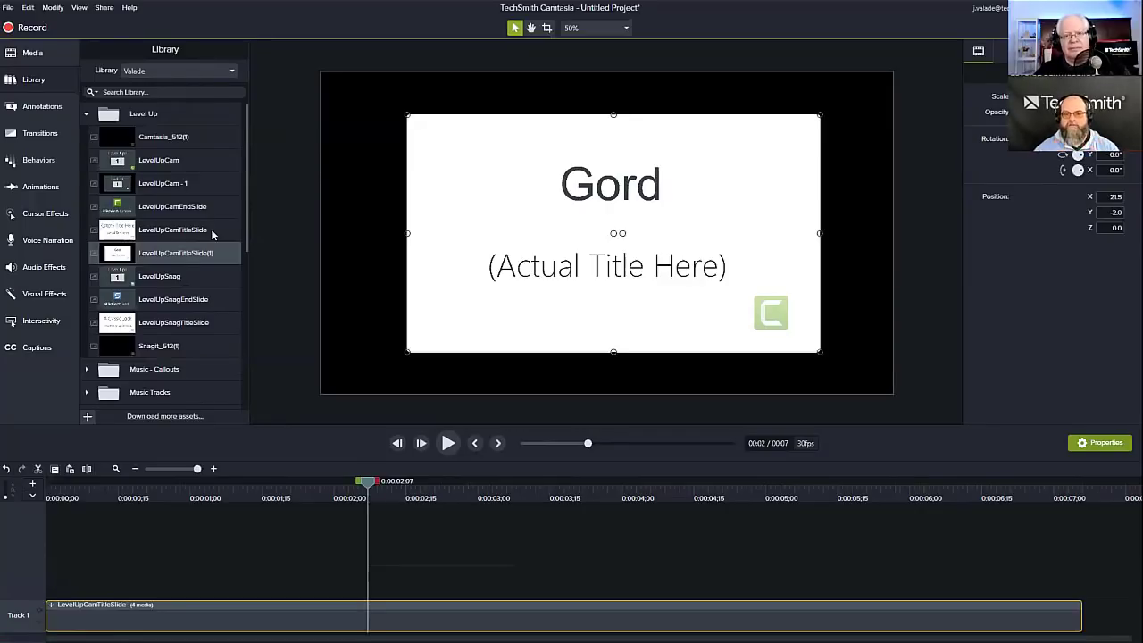
left_click(43, 56)
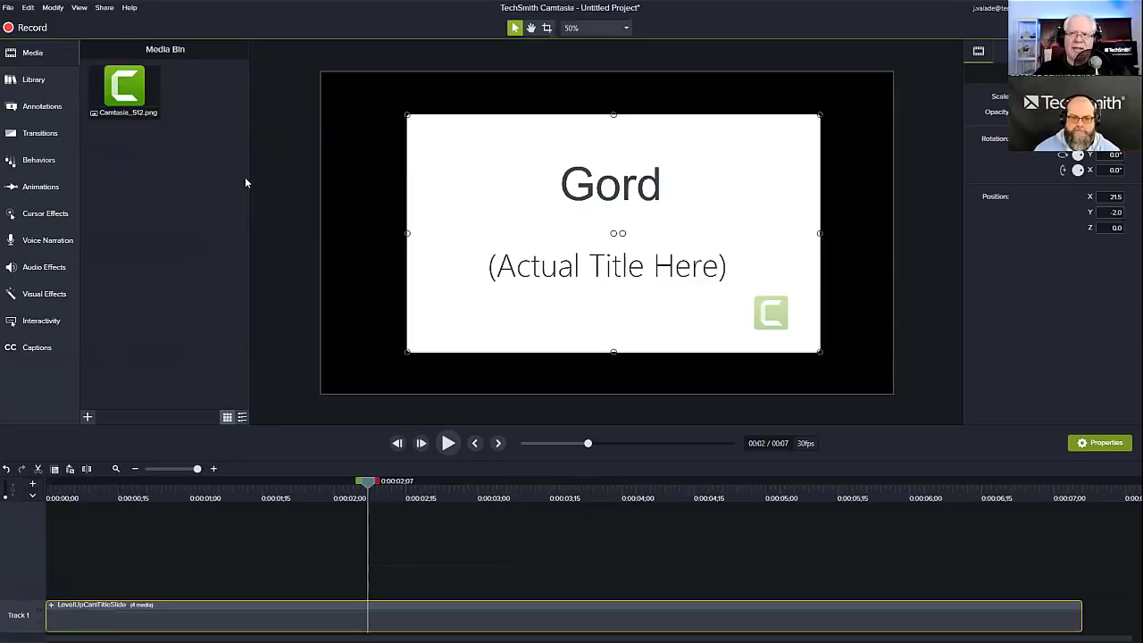
Step: Return to the Library, collapse Level Up, and briefly expand then collapse TSC Brand
left_click(34, 79)
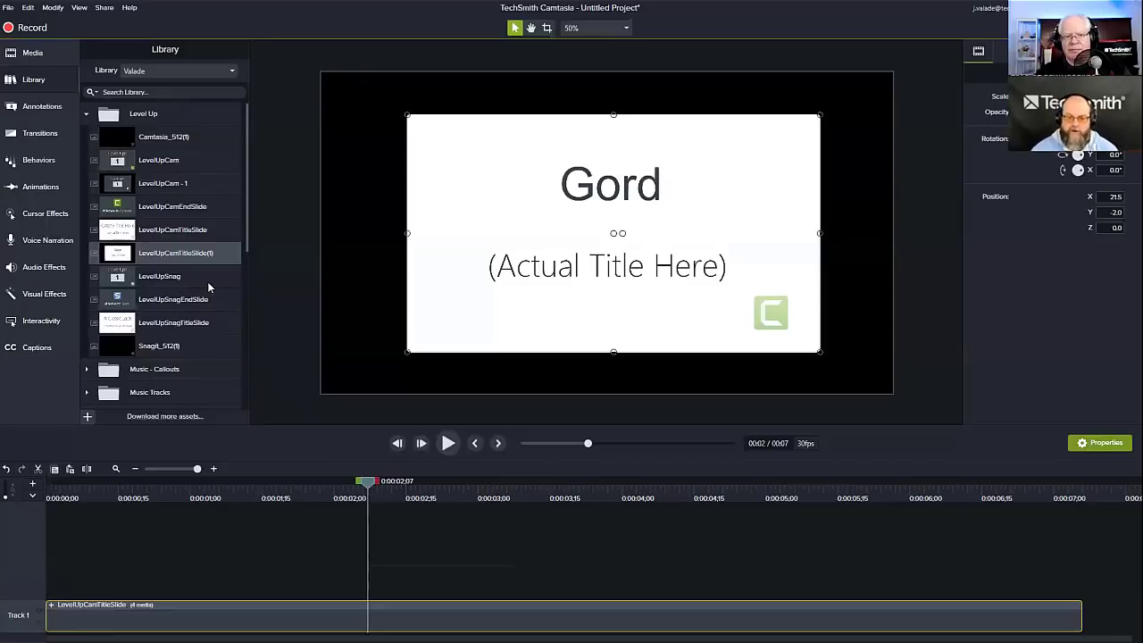
left_click(87, 114)
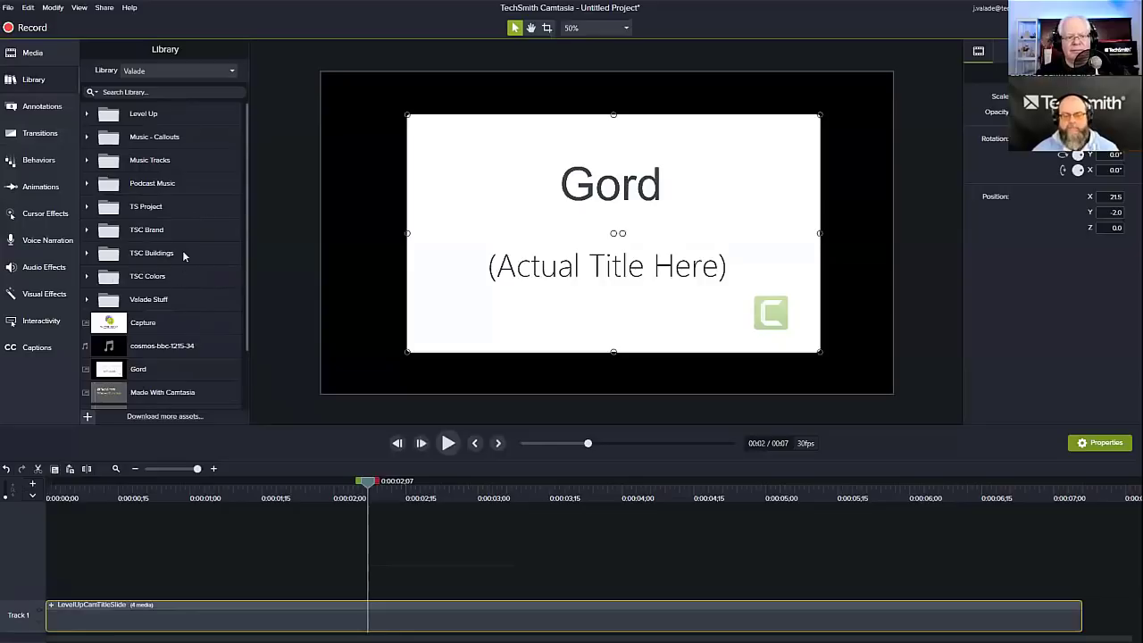
left_click(87, 232)
scroll(180, 292, "down", 4)
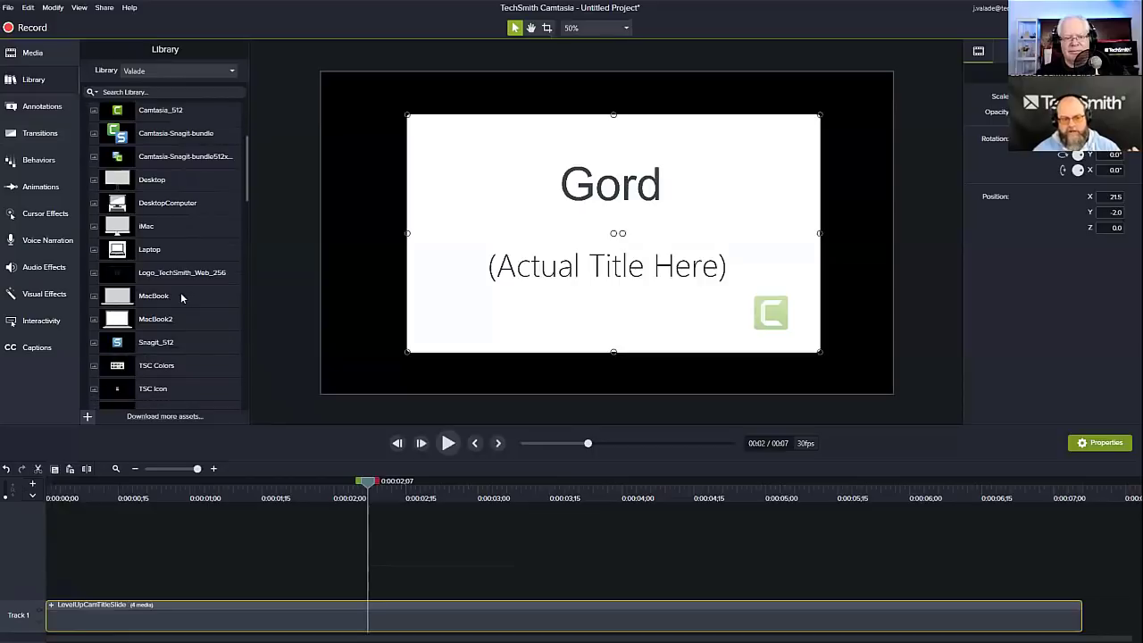
scroll(181, 293, "up", 2)
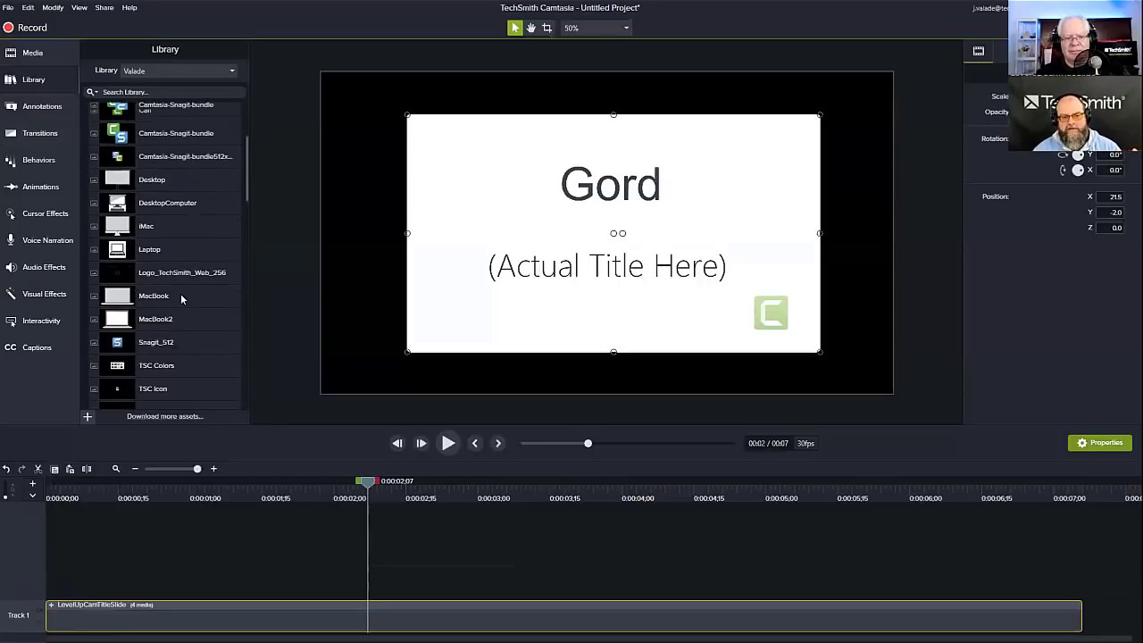
scroll(181, 293, "up", 2)
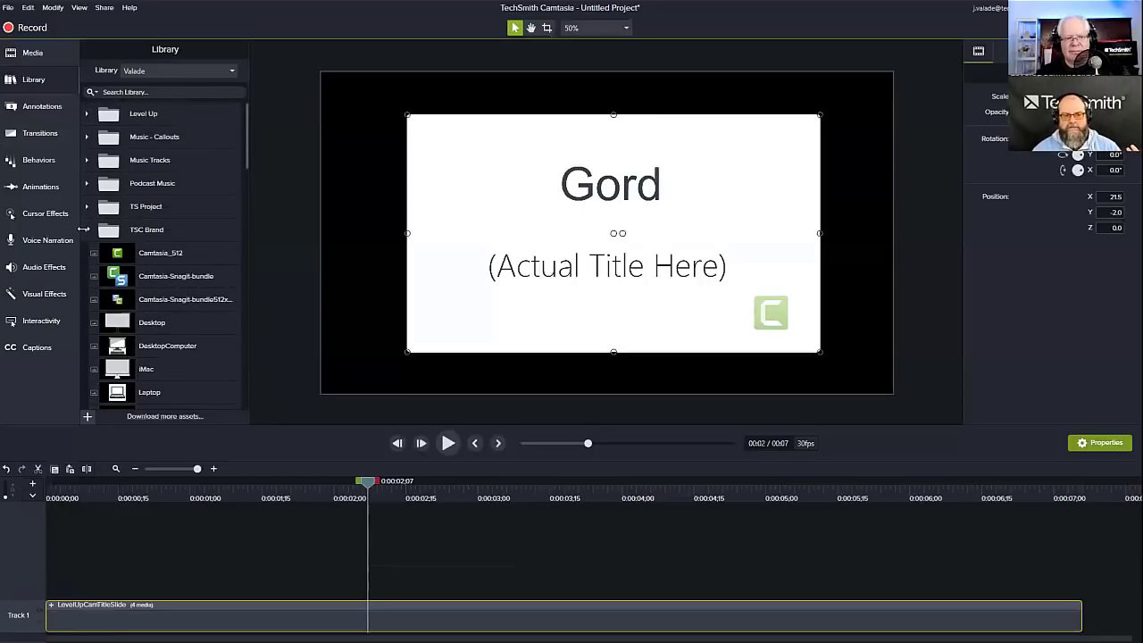
left_click(86, 230)
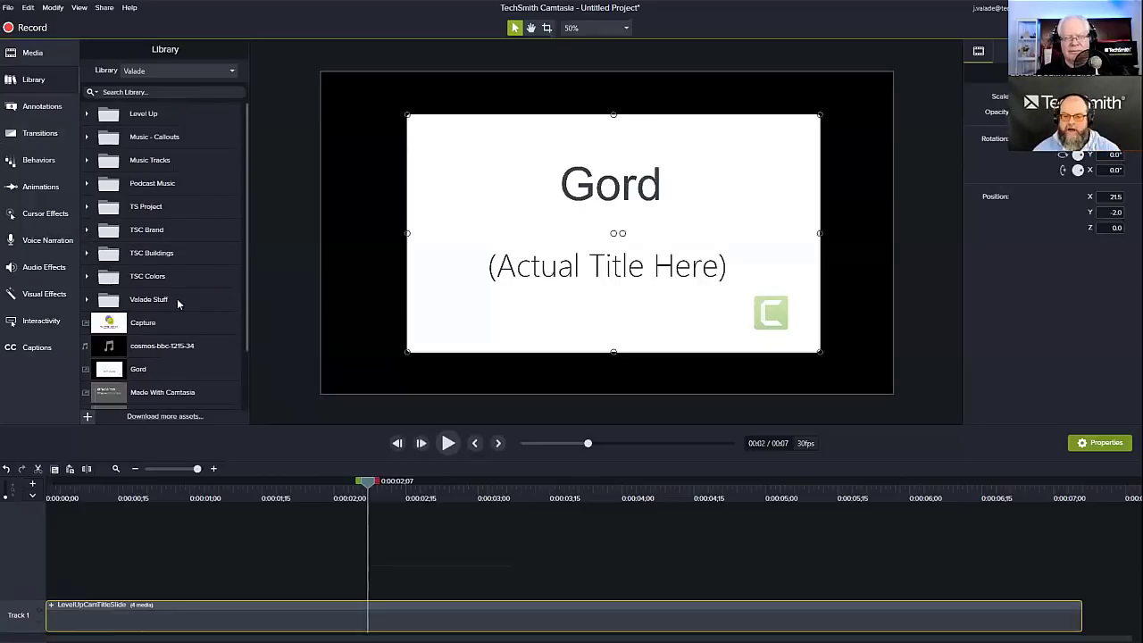
scroll(177, 298, "down", 2)
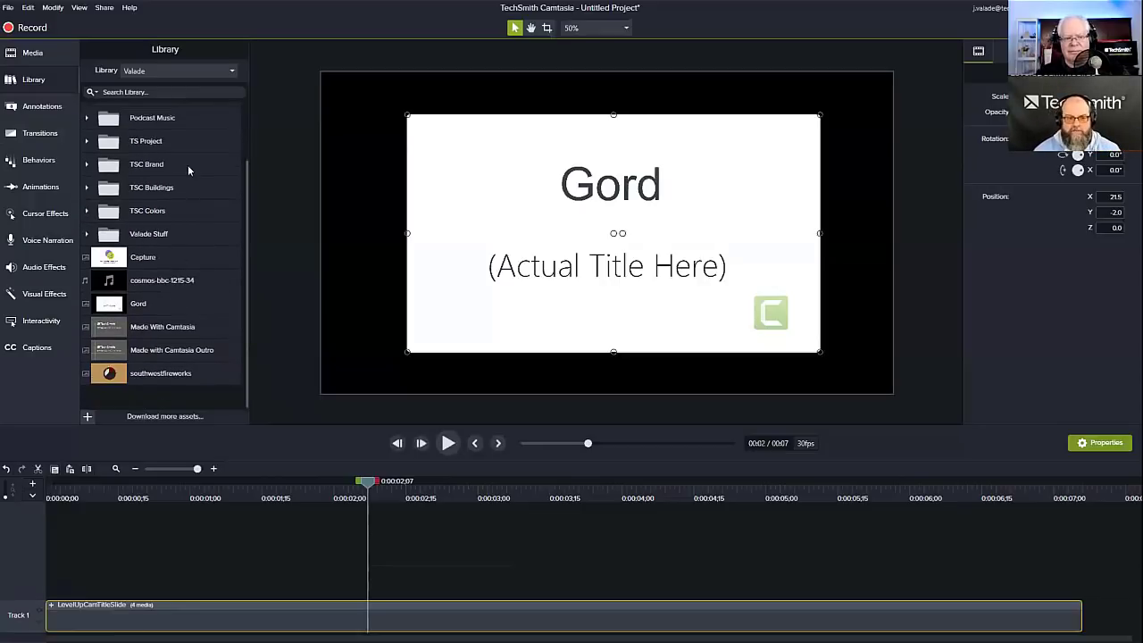
right_click(160, 398)
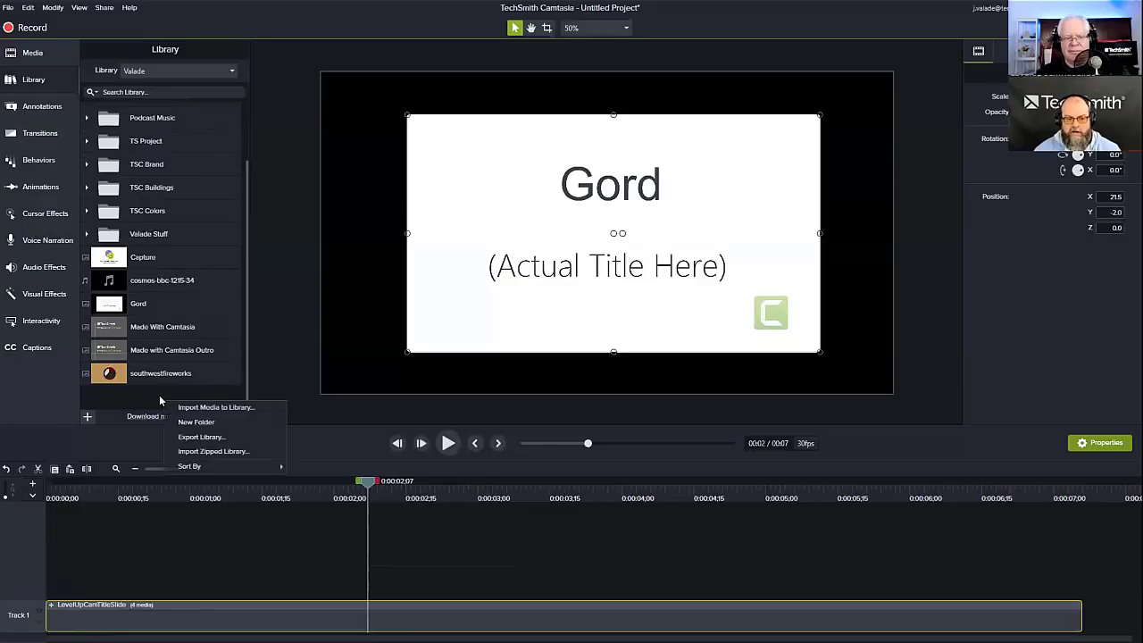
left_click(200, 421)
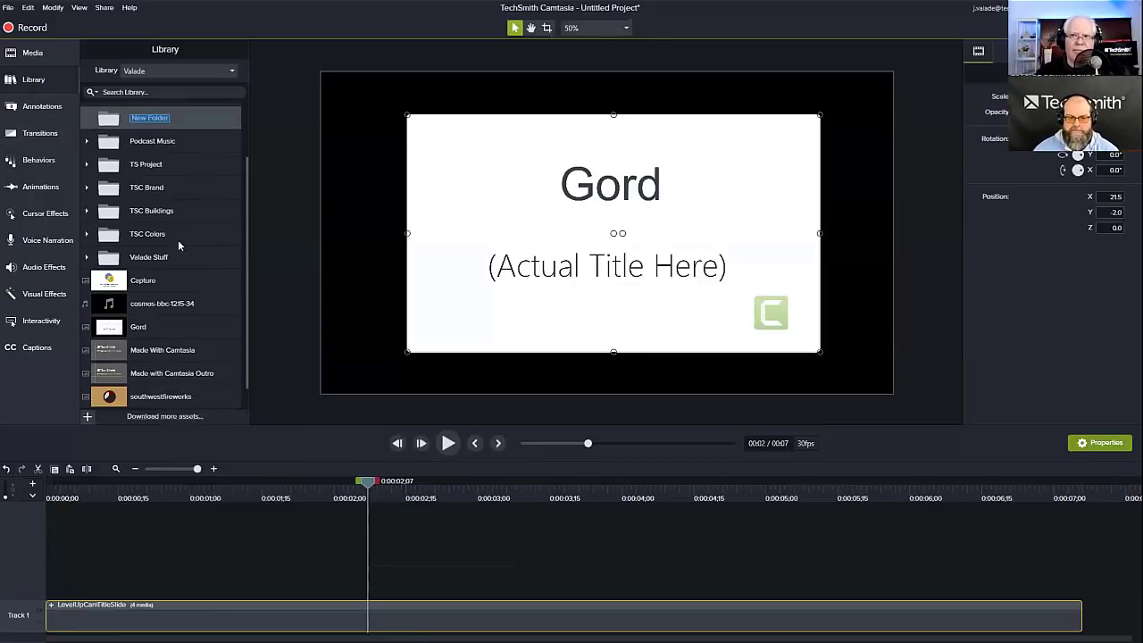
scroll(191, 312, "down", 1)
scroll(190, 366, "up", 4)
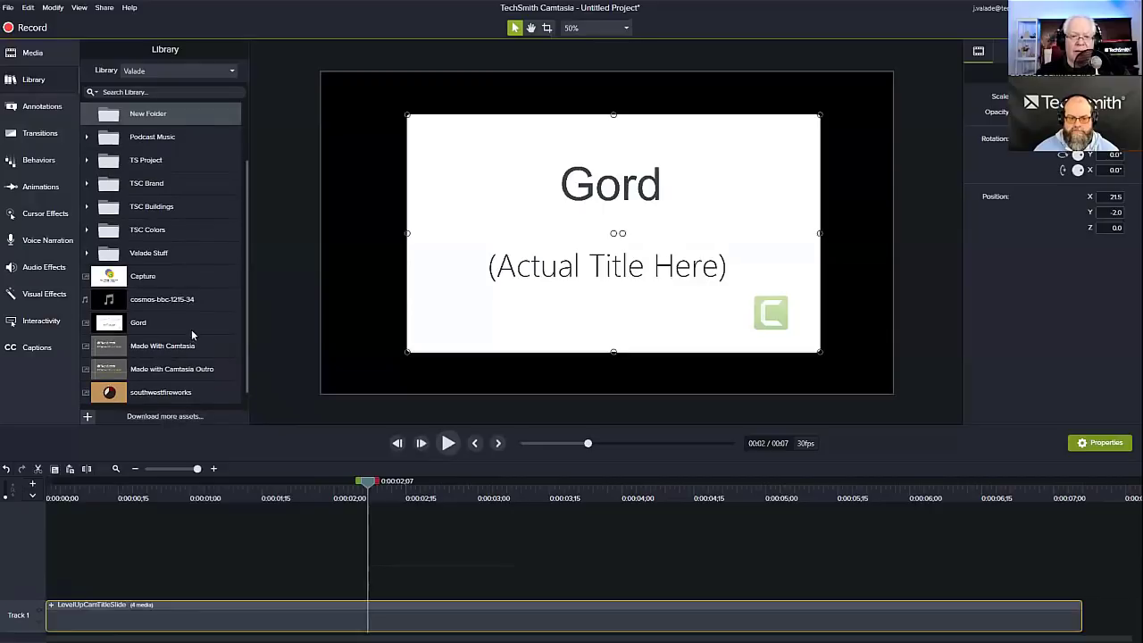
right_click(177, 184)
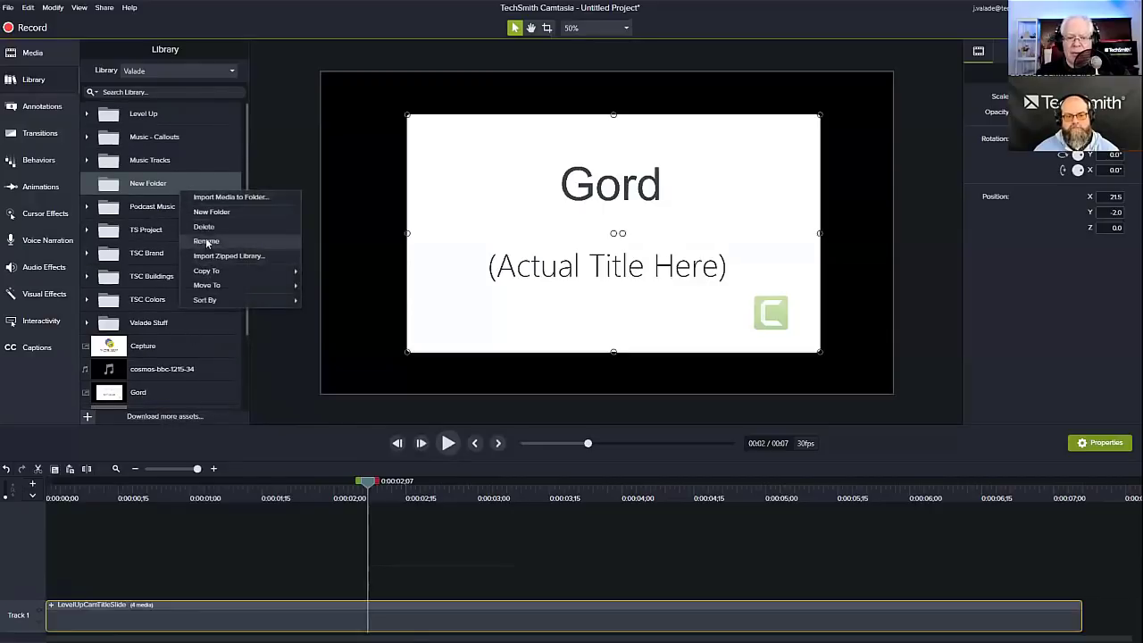
left_click(205, 225)
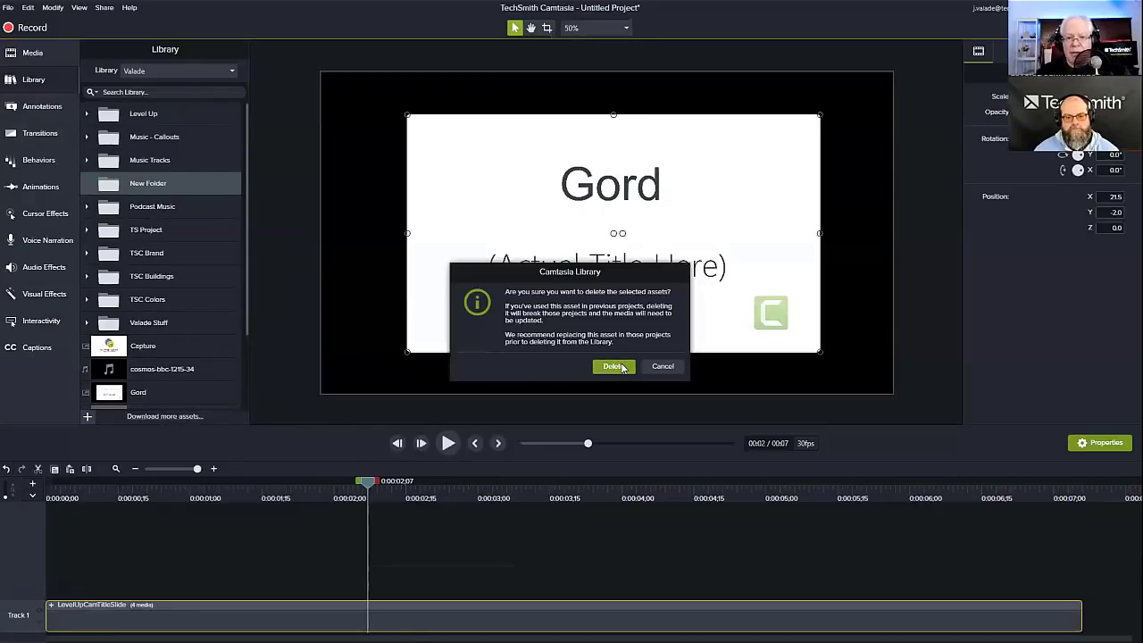
left_click(613, 366)
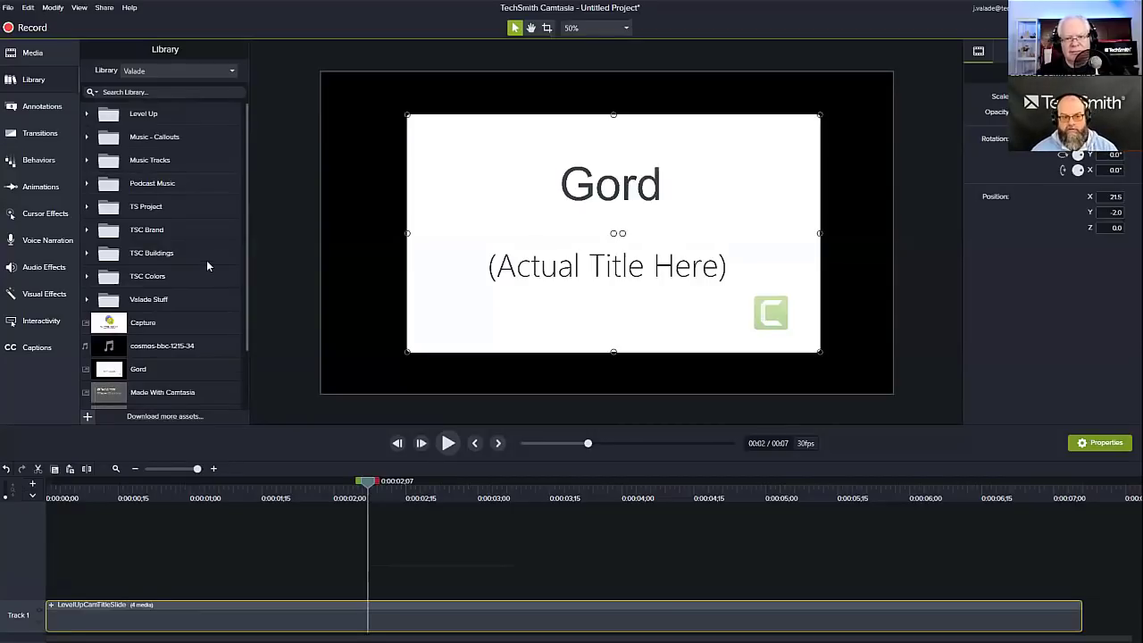
left_click(143, 92)
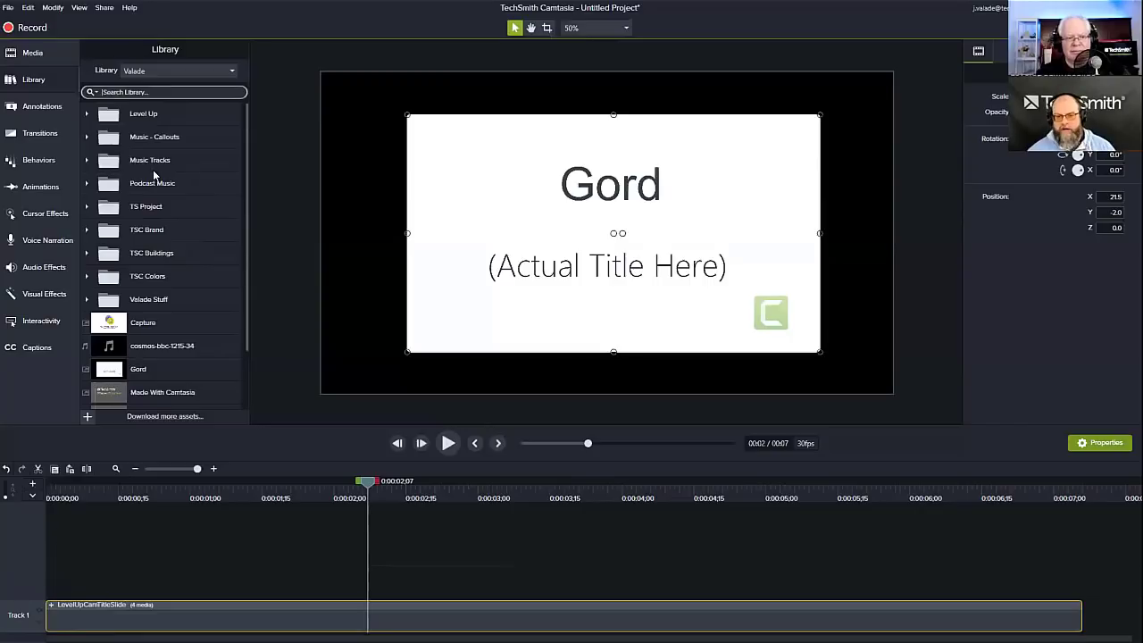
left_click(87, 114)
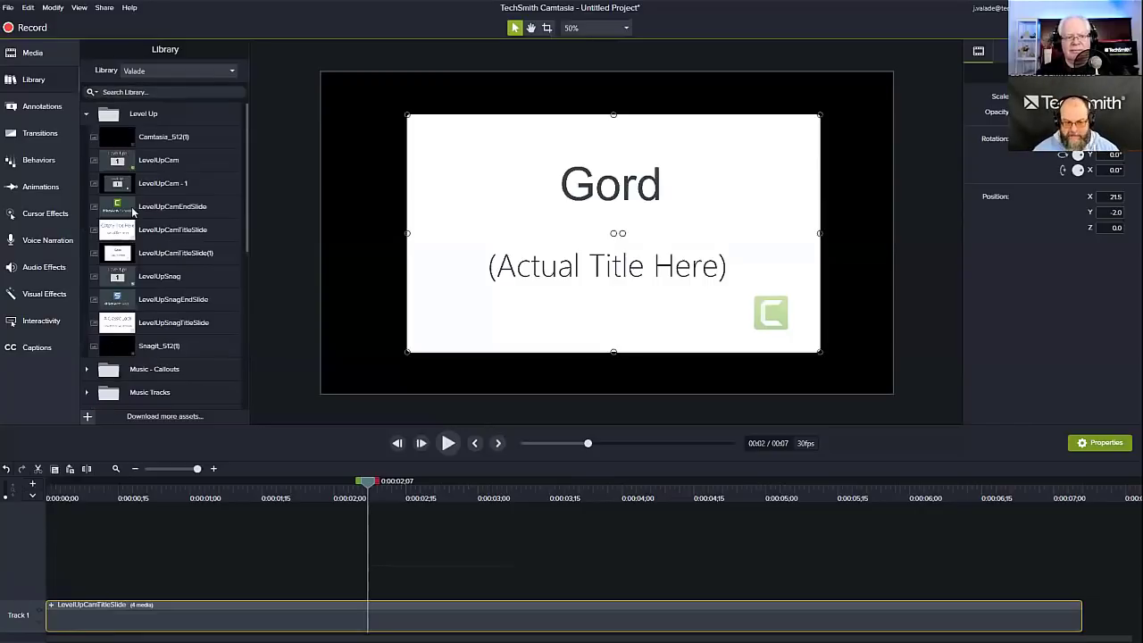
left_click(86, 113)
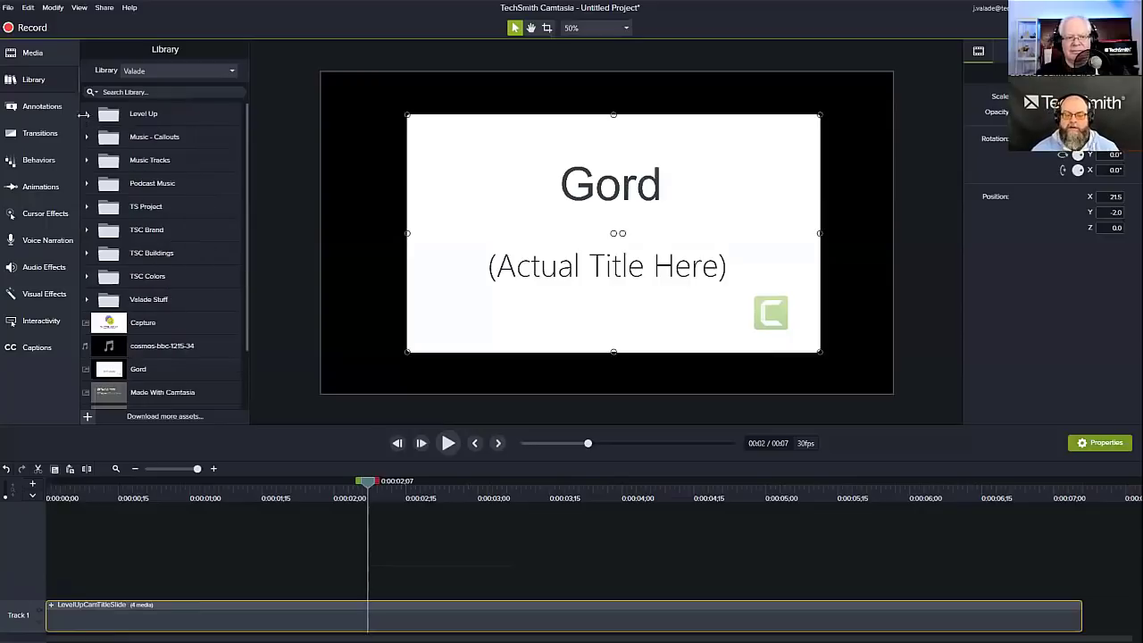
Step: Show the Library dropdown's Manage Library submenu with rename, delete, export and import options
left_click(223, 73)
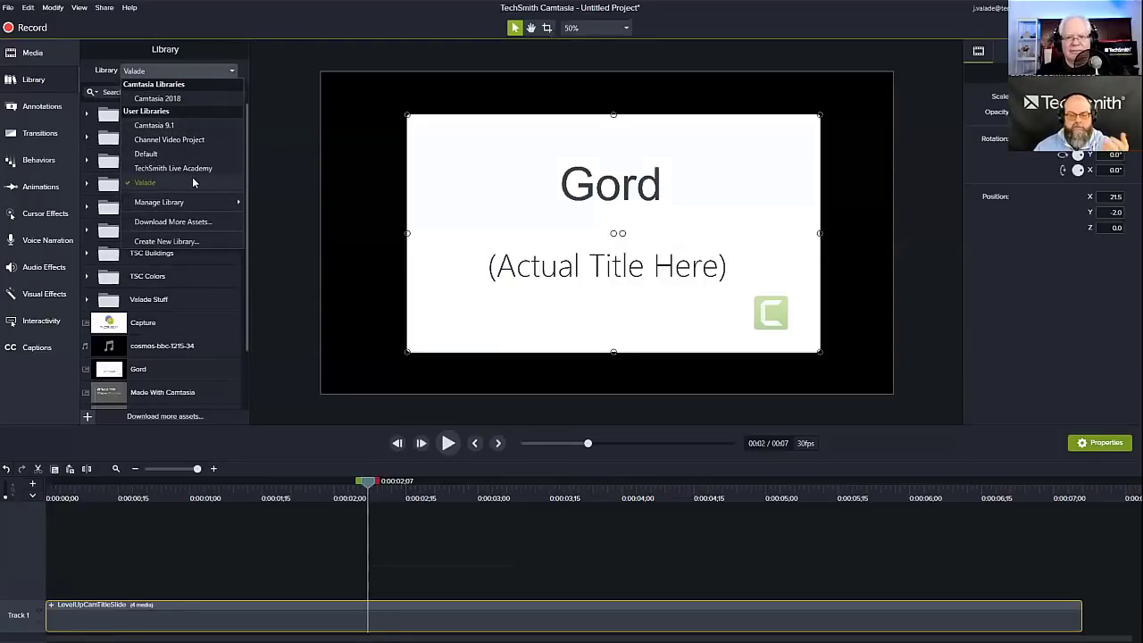
mouse_move(166, 205)
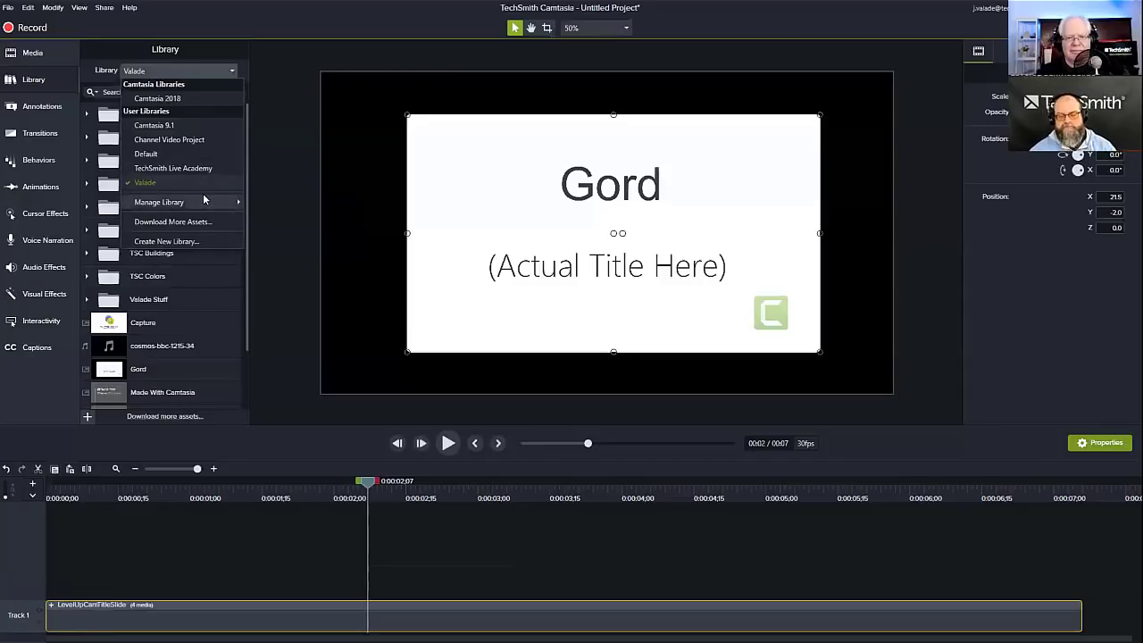
mouse_move(206, 195)
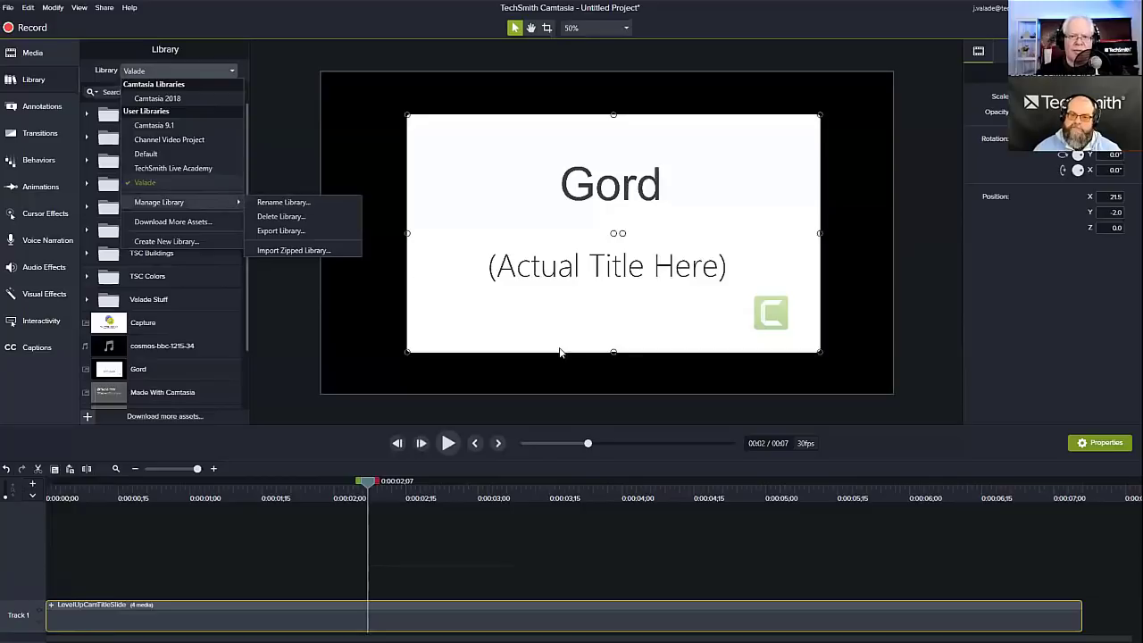